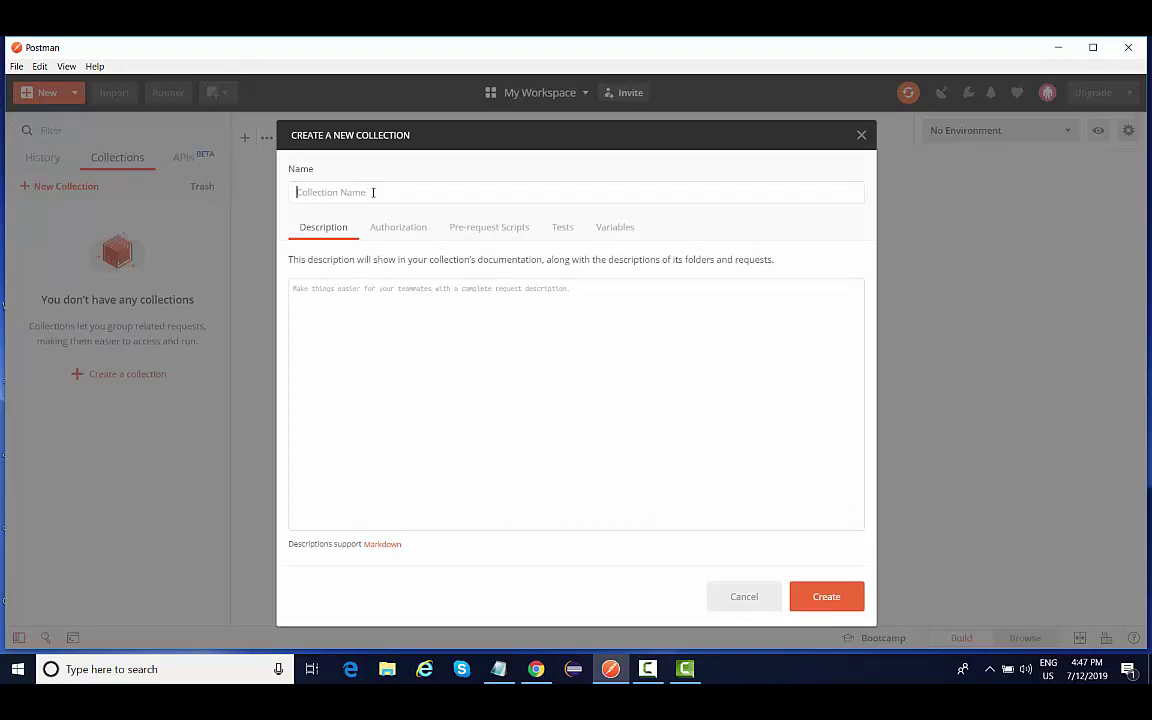
Step: Name the new collection MyFirstAPIRequest and enter a description introducing it as the first API Request
text(MyFirstAPIRequest)
click(368, 304)
text(Th)
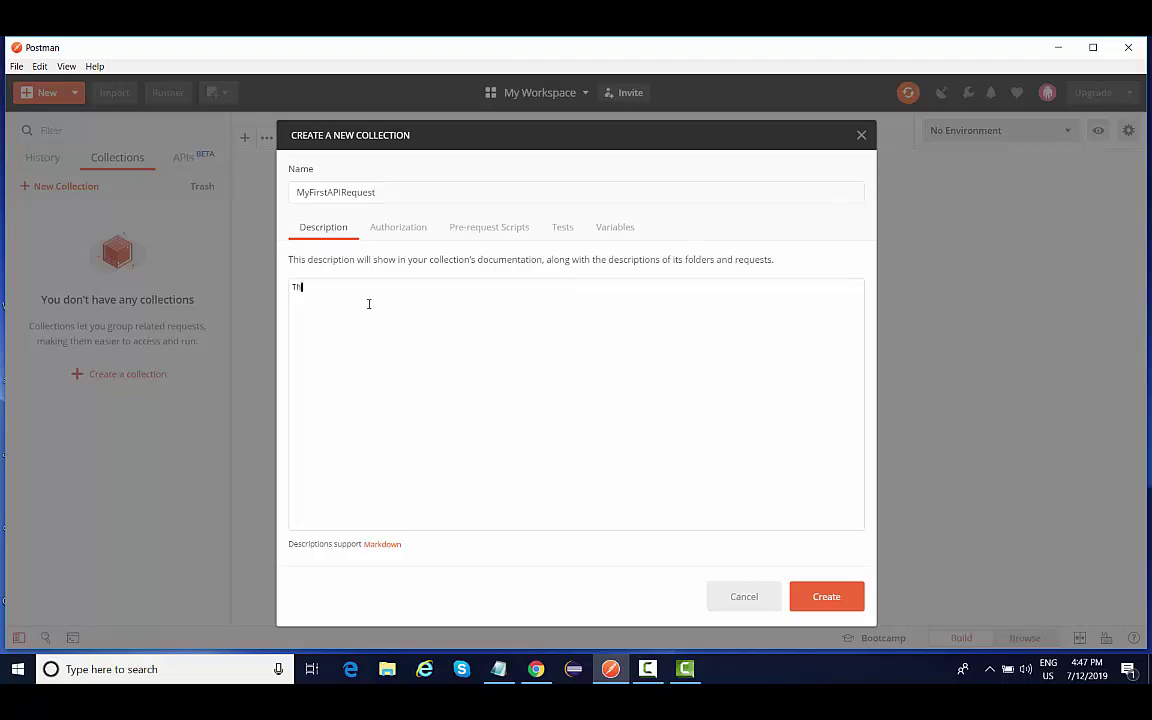
text(is is ay first API Rque)
key(BackSpace)
key(BackSpace)
key(BackSpace)
text(equest)
Step: Display the authorization types available for the new collection
click(401, 228)
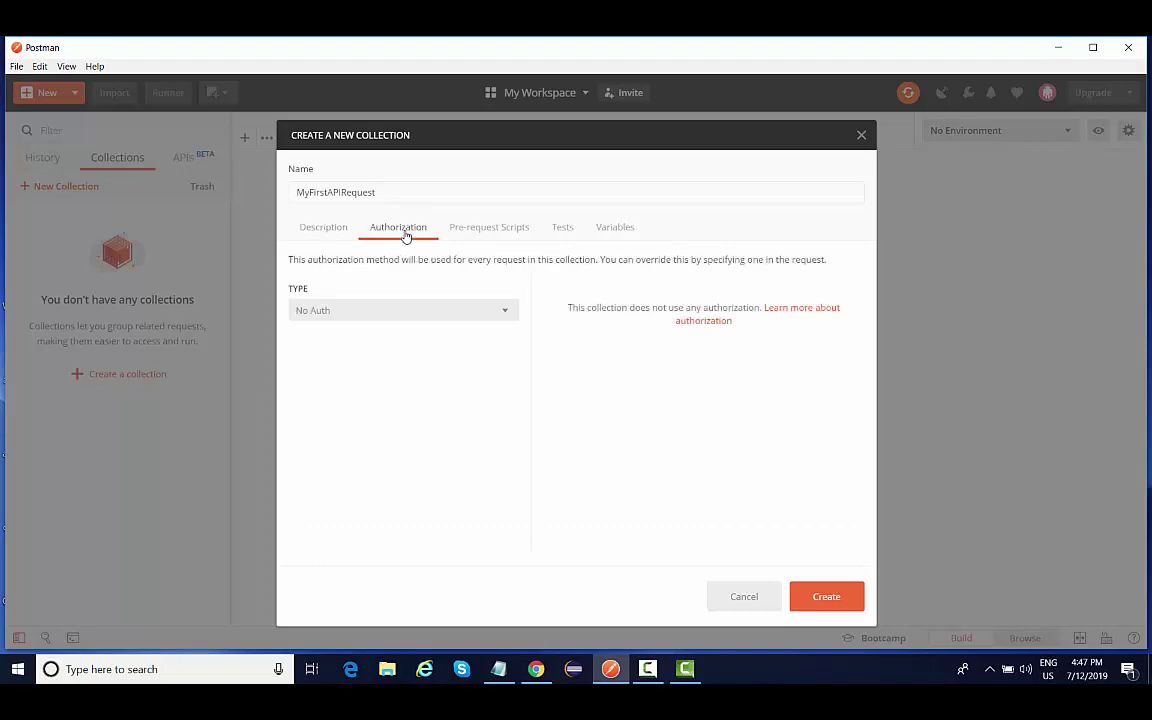
click(391, 313)
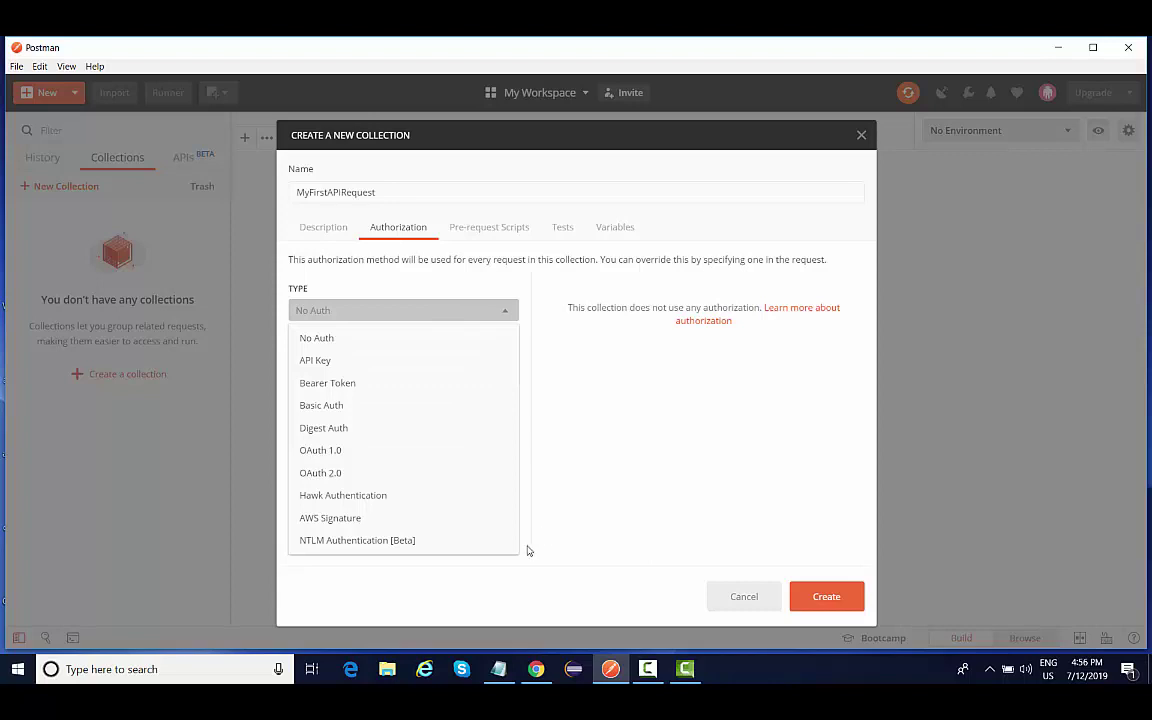
Step: Switch to the Notepad notes and review the Login API's URI, email field and method type
click(446, 552)
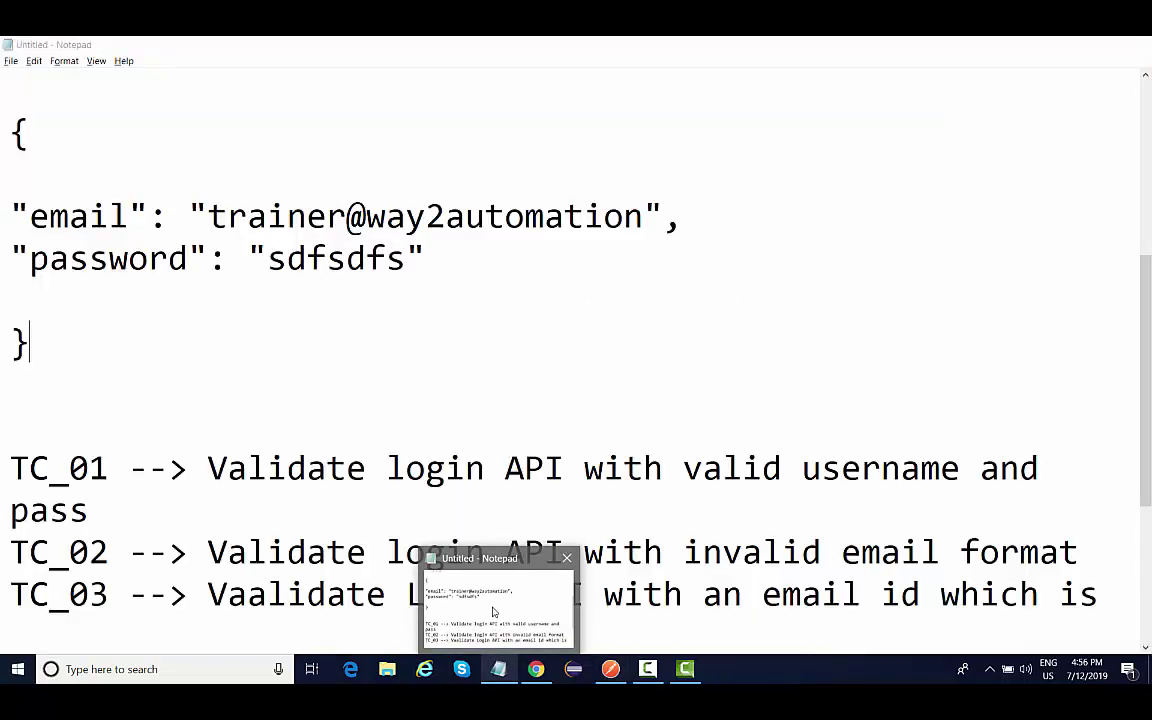
scroll(347, 357, up, 1)
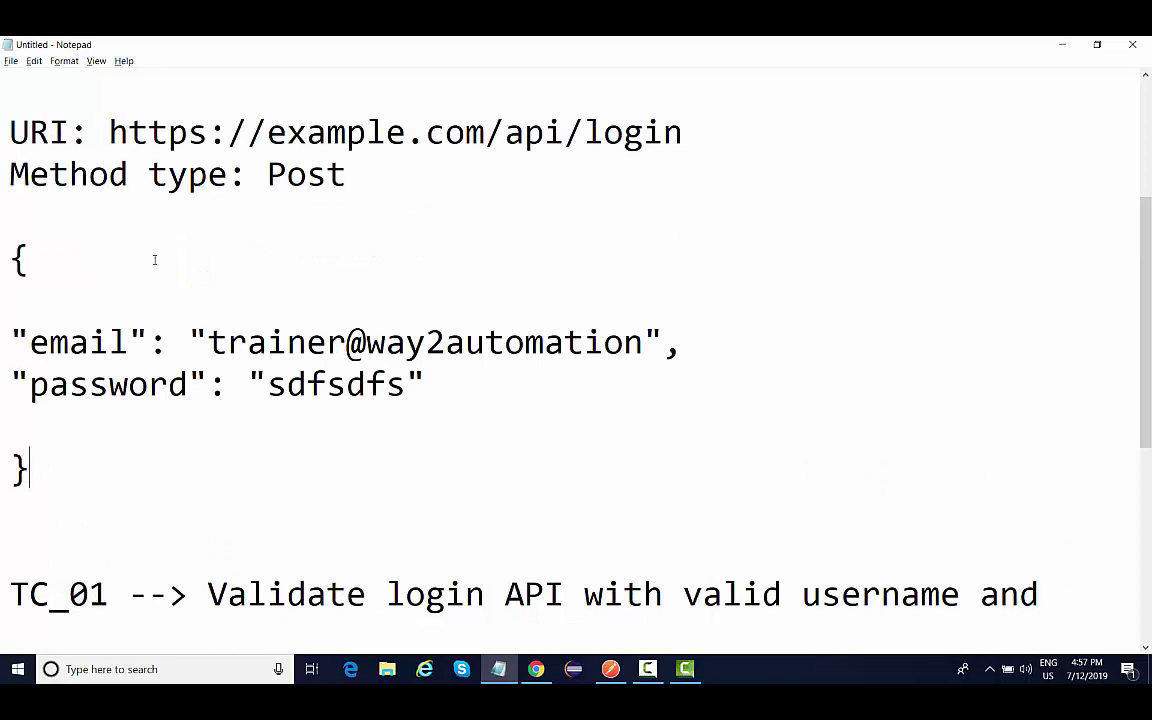
drag(326, 132, 676, 121)
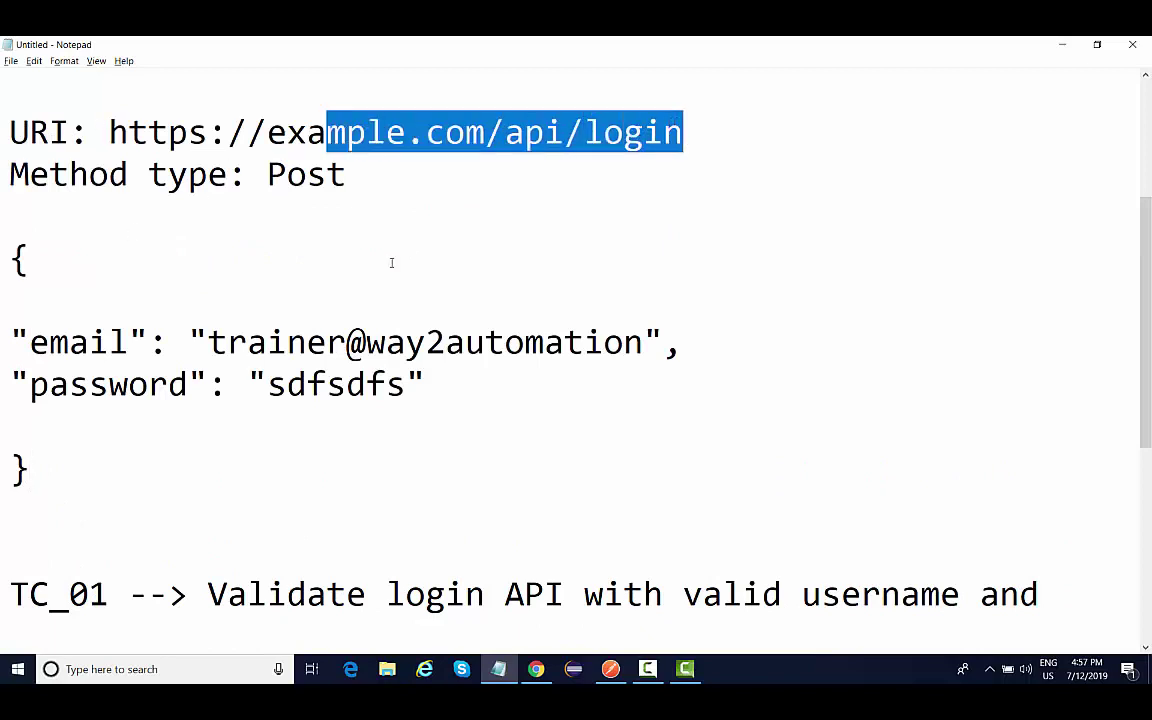
drag(207, 343, 337, 343)
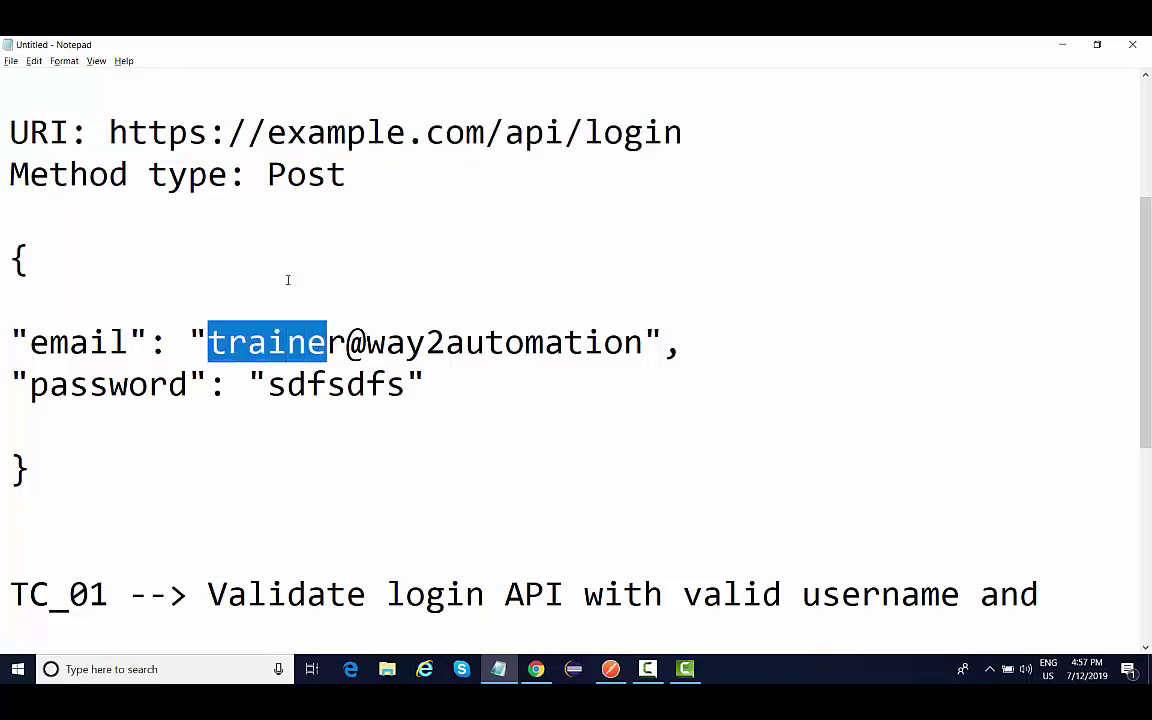
drag(246, 175, 32, 175)
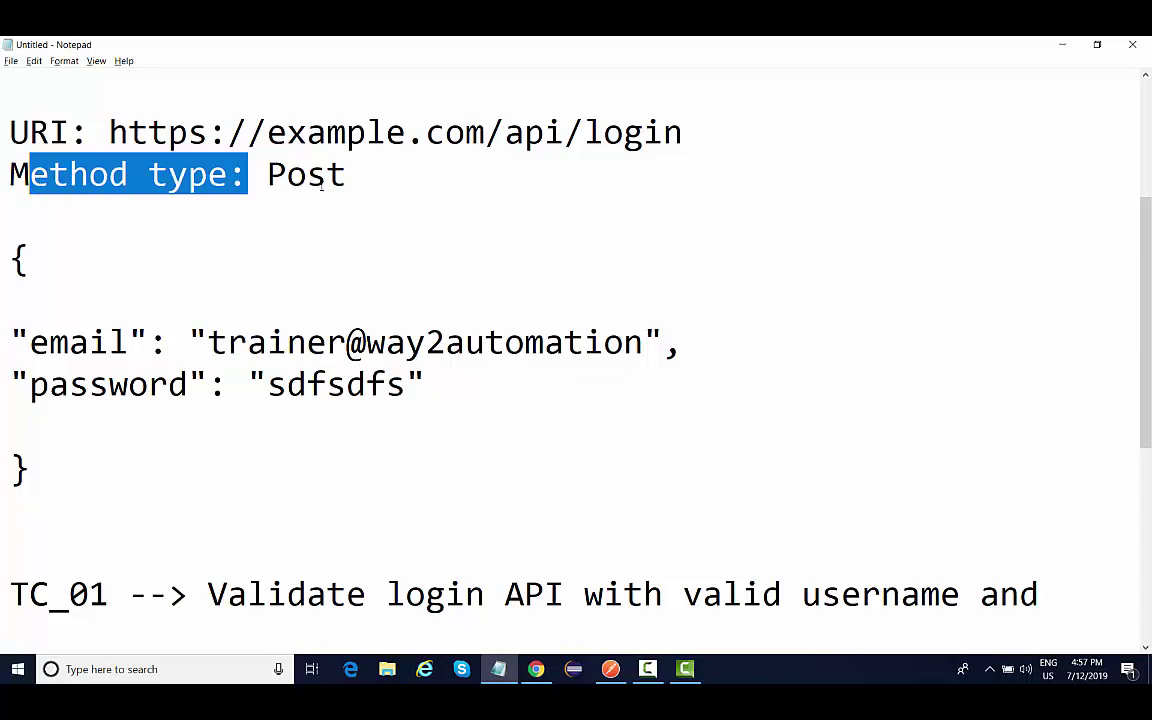
click(281, 172)
double_click(281, 172)
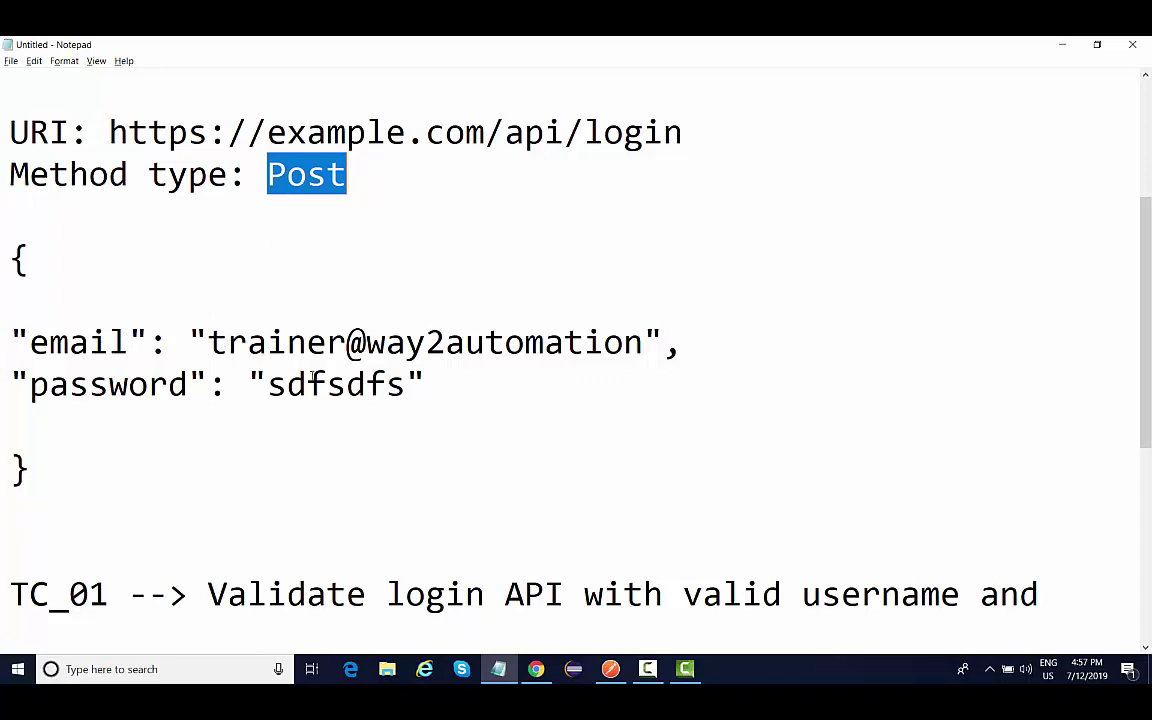
Step: Add a "Reponse: -" heading below the Login API's request body and start its JSON block with an opening brace
click(182, 486)
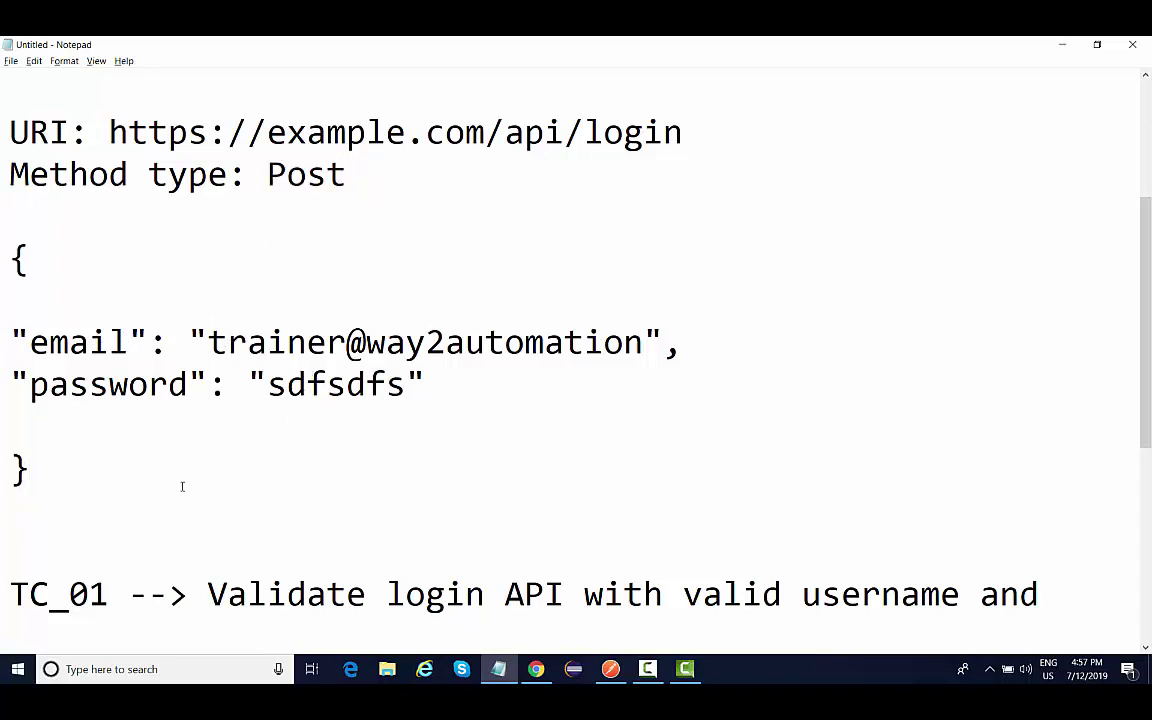
key(ctrl+z)
text(Re)
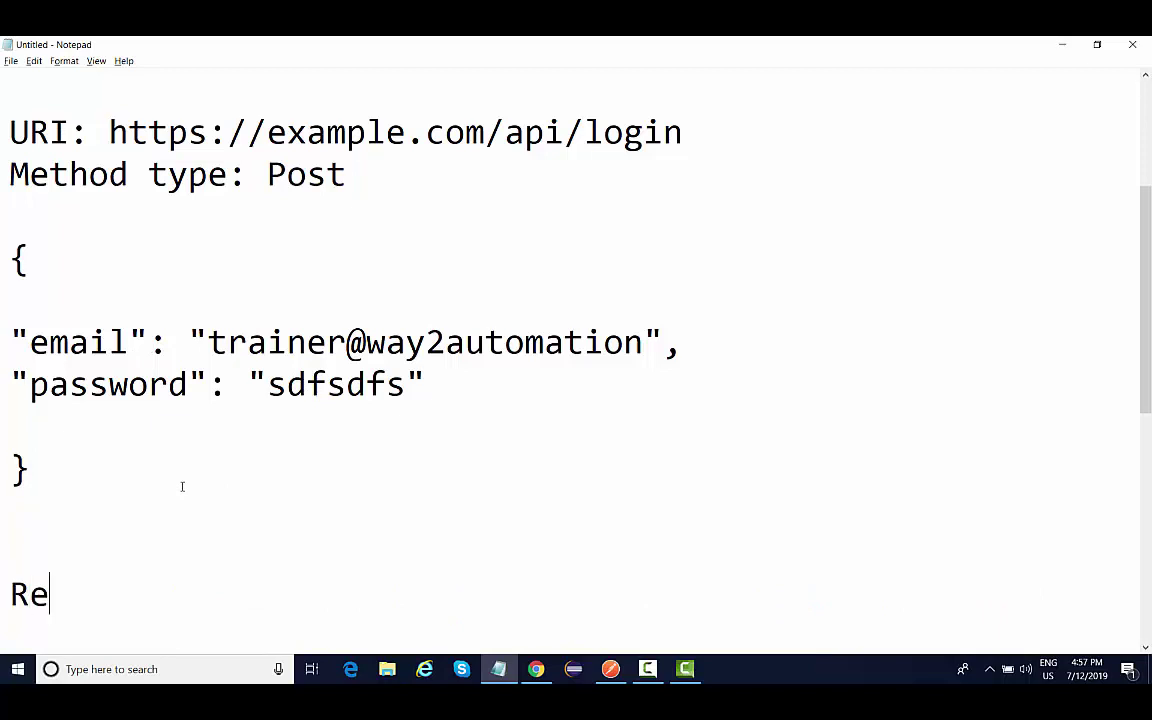
text(ponse: -)
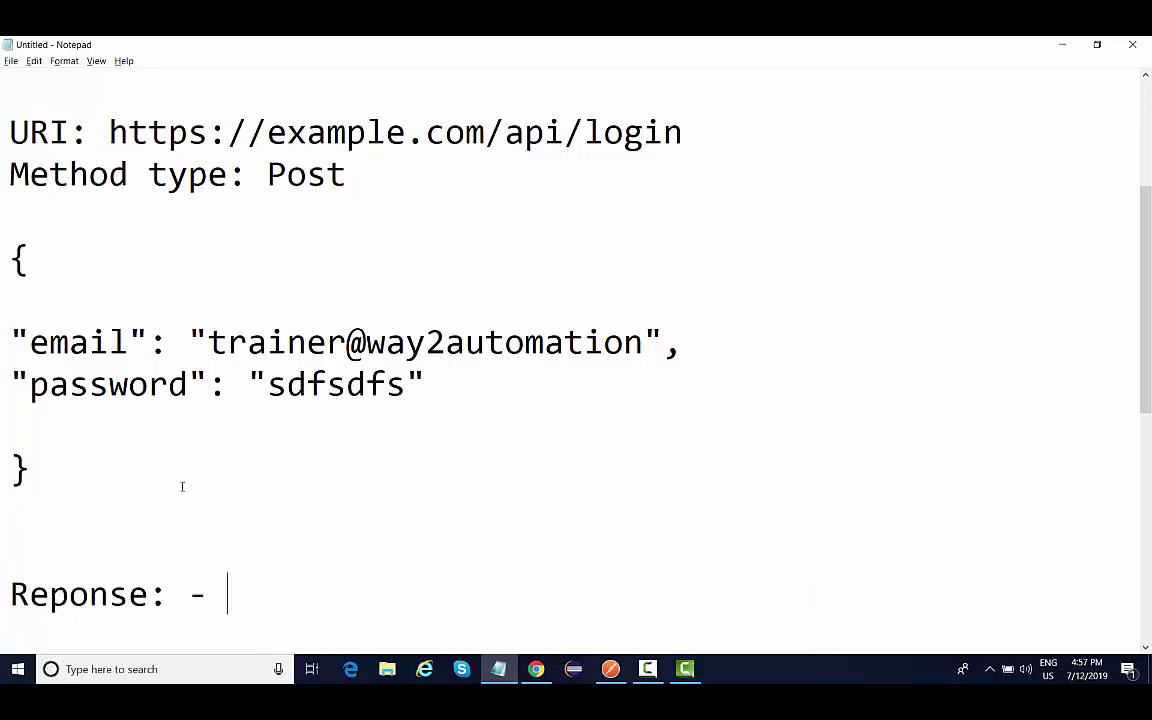
key(Return)
key(Return)
text({)
key(Return)
key(Return)
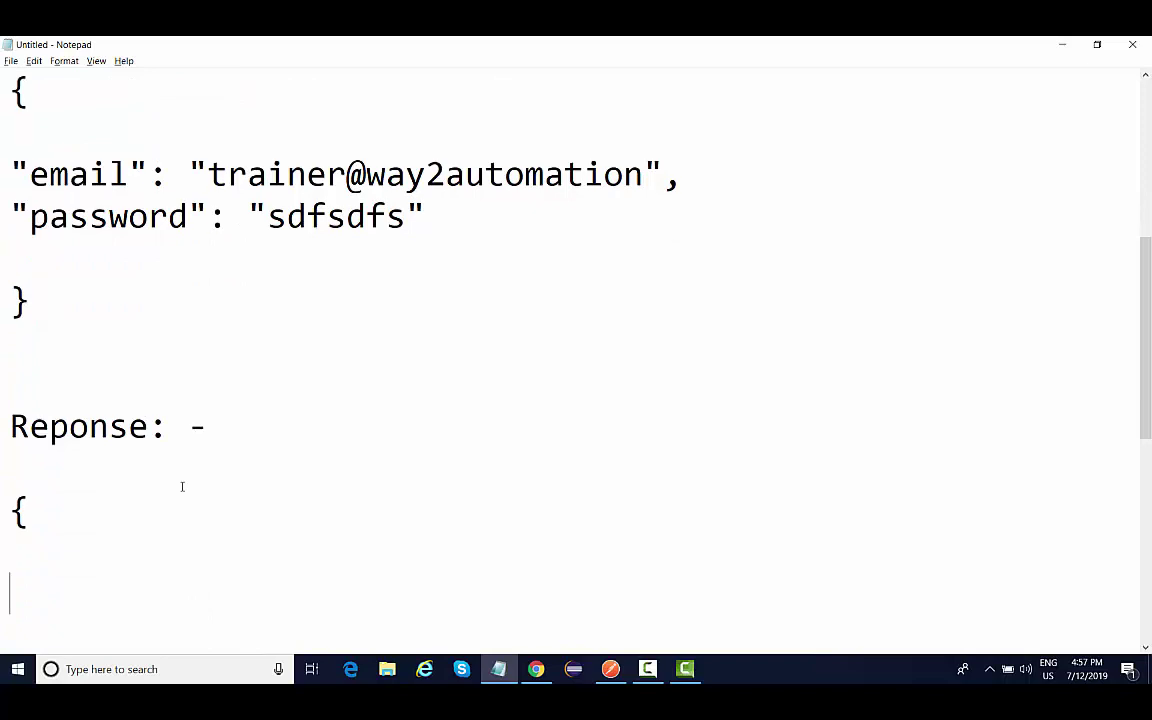
Step: Add the key "session_id": inside the response's JSON block
text(])
key(BackSpace)
text(})
key(Up)
key(Down)
key(Delete)
text("")
key(Left)
text(session)
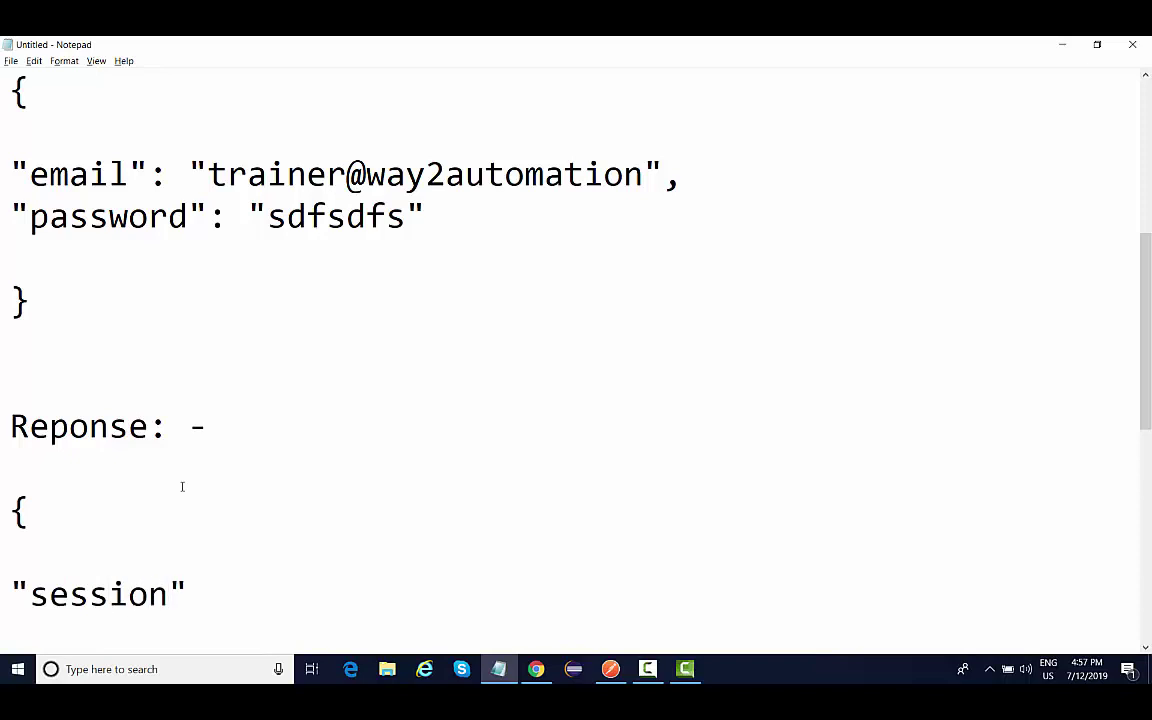
text(_id)
key(Right)
text(:)
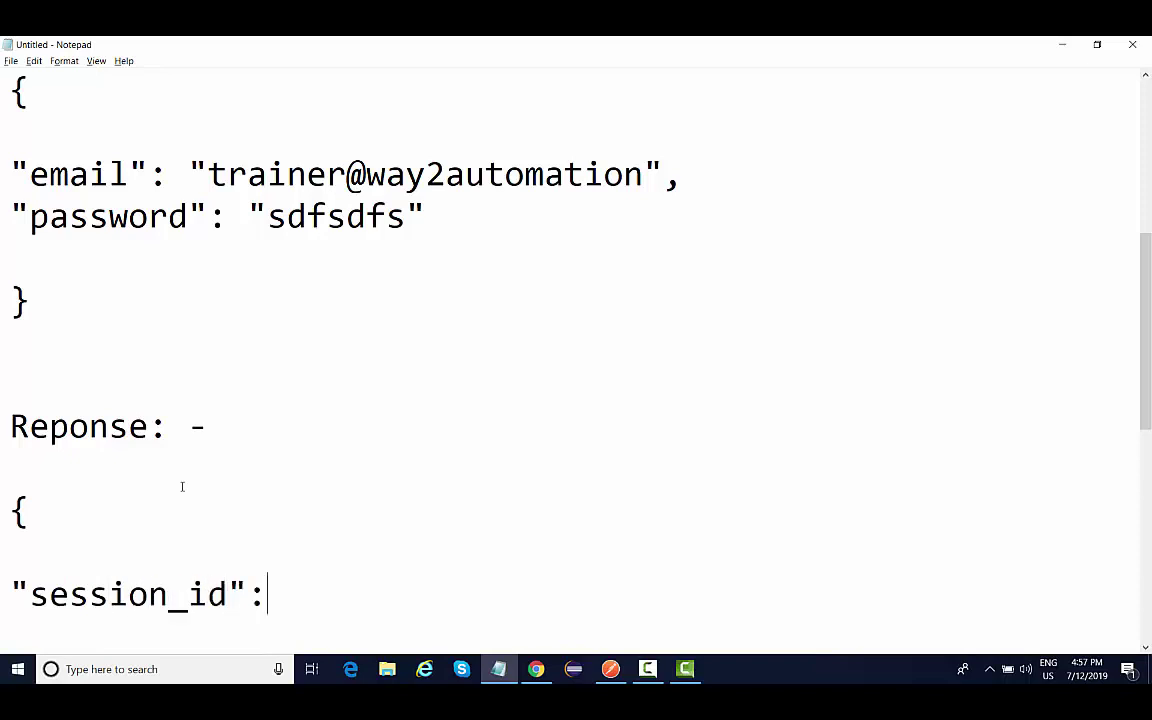
Step: Enter a quoted sample session ID as the session_id value and close the JSON block with a brace
text( "")
key(Left)
text(sdfsfskfsdfskwerwe)
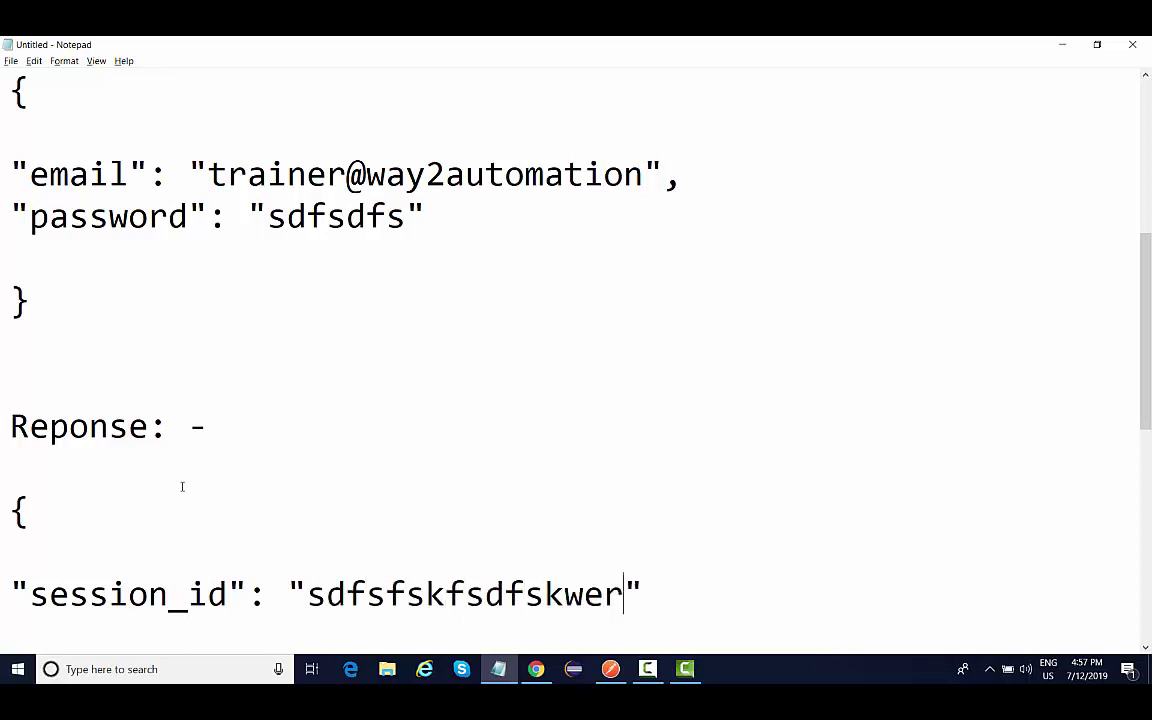
text(sdfsfsf)
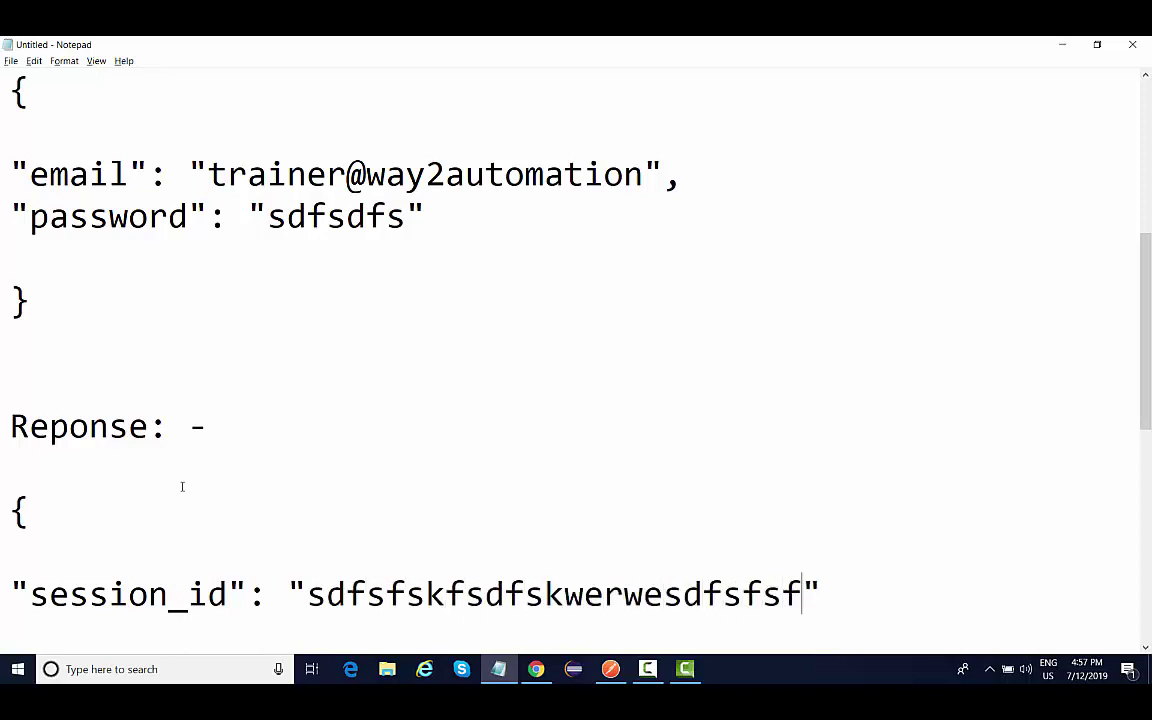
key(Right)
key(Return)
text(})
Step: Add the heading "UploadImage API" a few blank lines below the Login API's response block
key(Return)
key(Return)
key(Return)
key(Return)
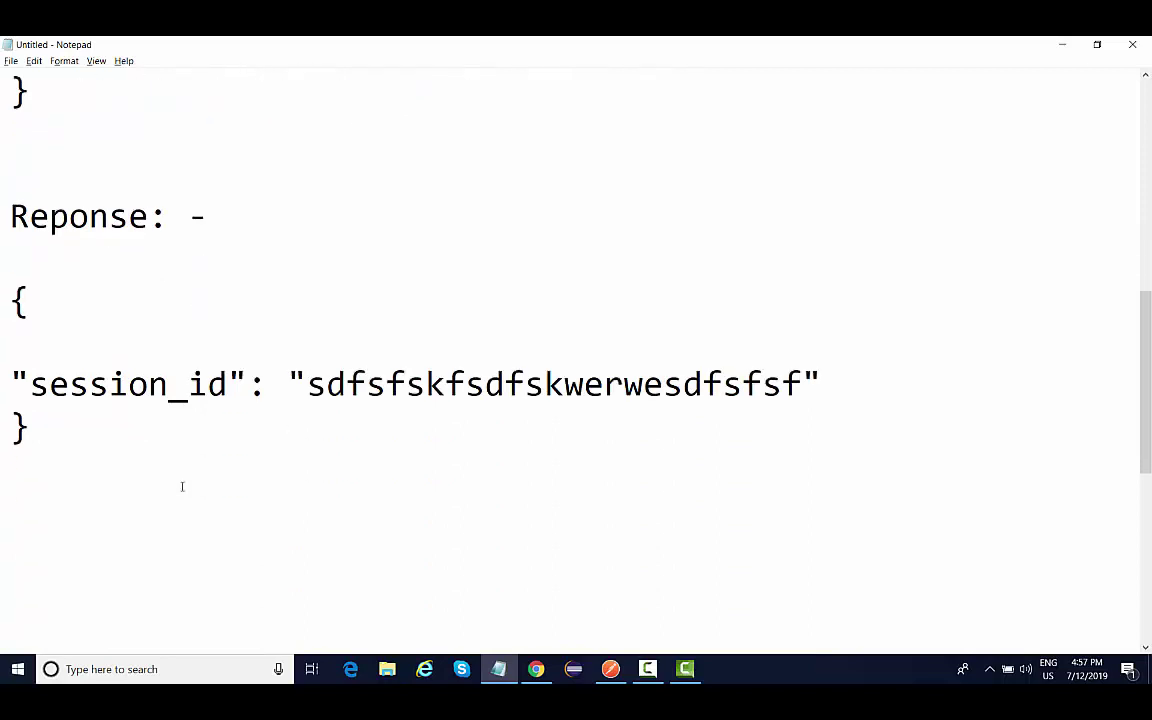
text(Upload)
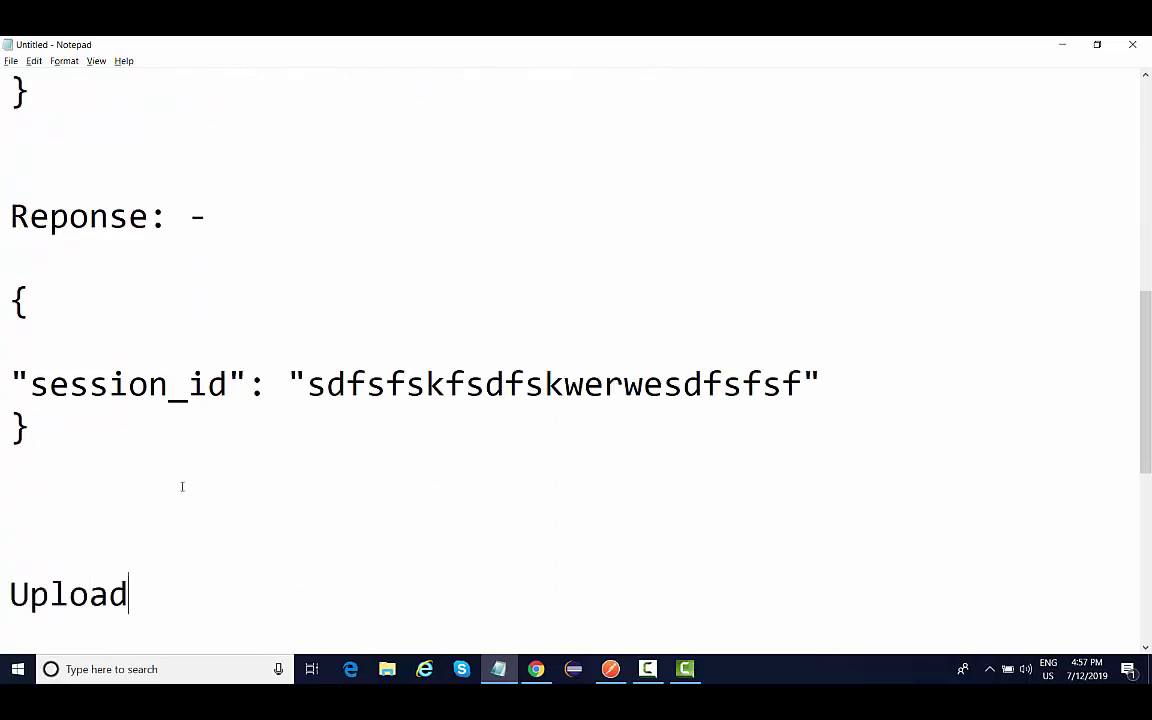
text(Image API)
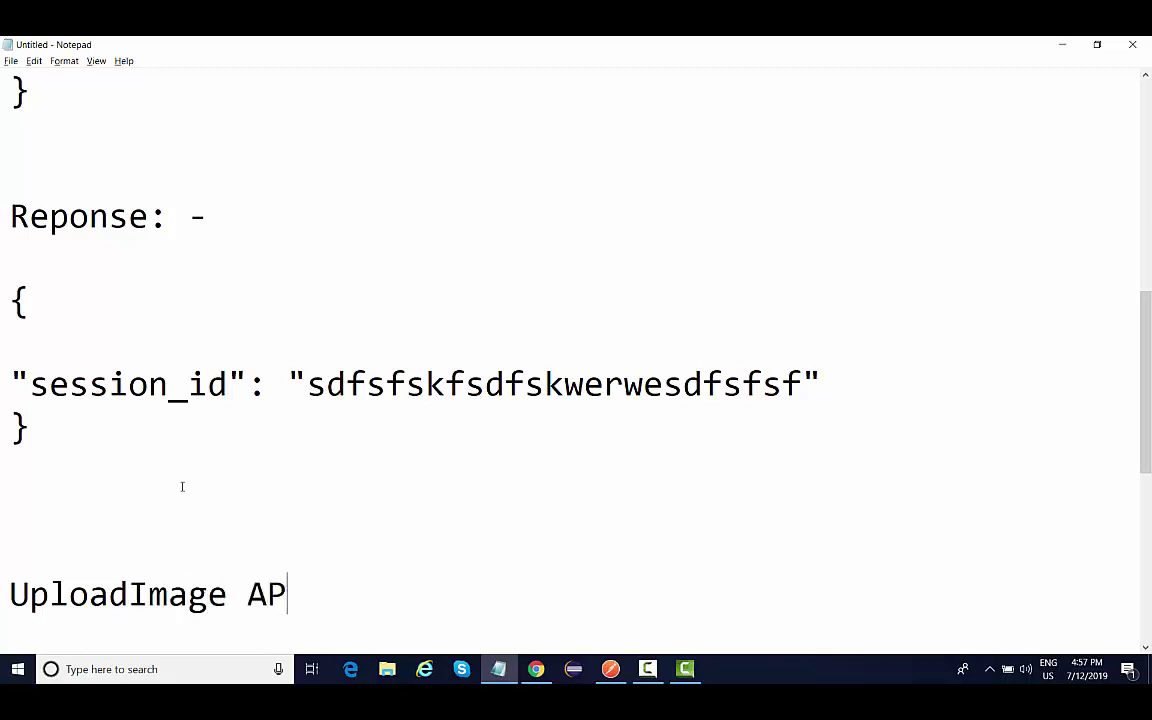
key(Return)
key(Return)
text(http:s)
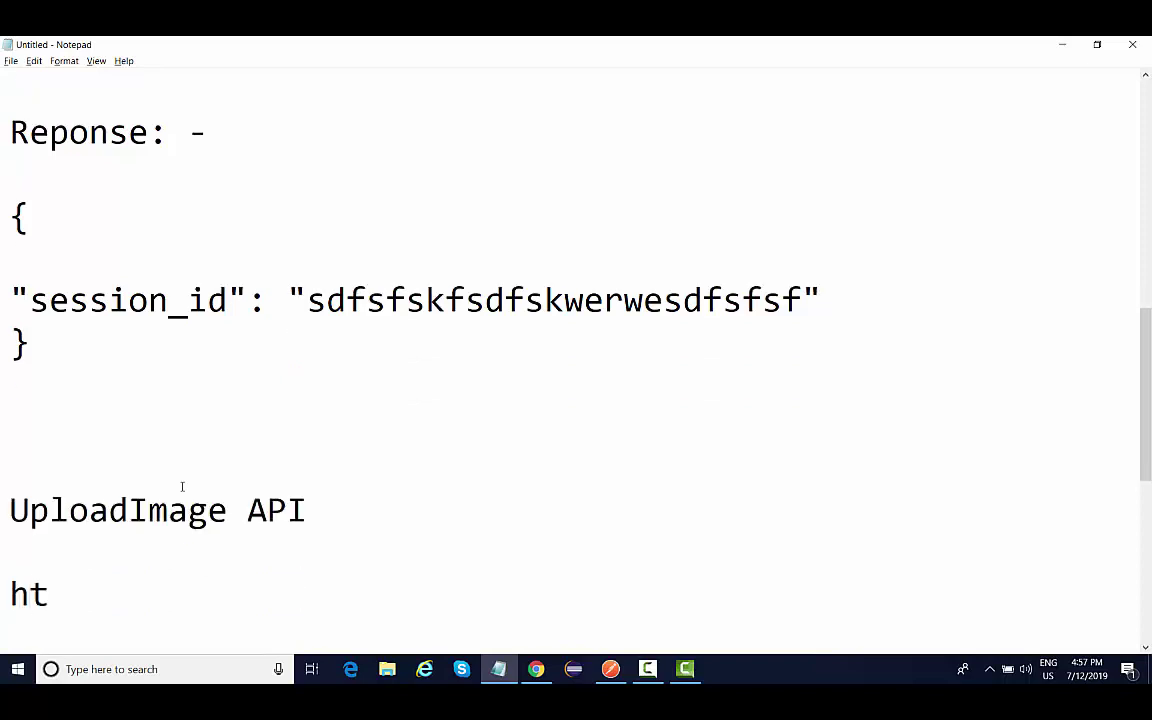
key(BackSpace)
key(BackSpace)
text(s://ea)
key(BackSpace)
text(x)
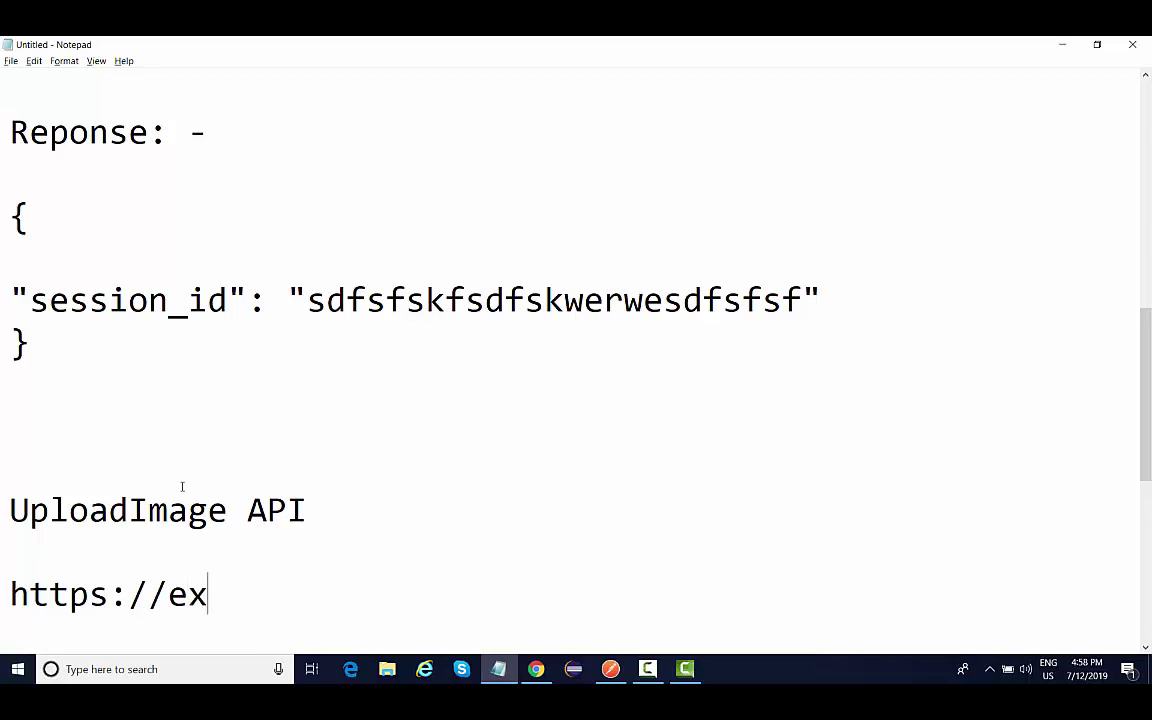
scroll(215, 371, up, 2)
scroll(215, 371, up, 2)
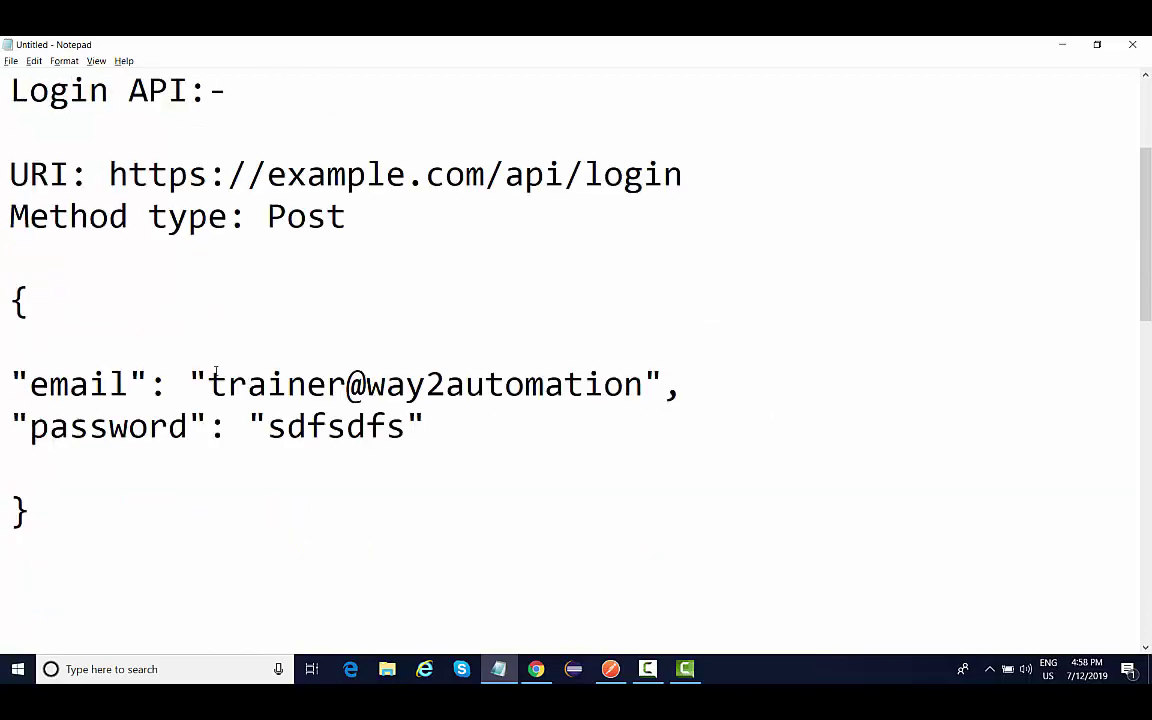
scroll(215, 371, down, 4)
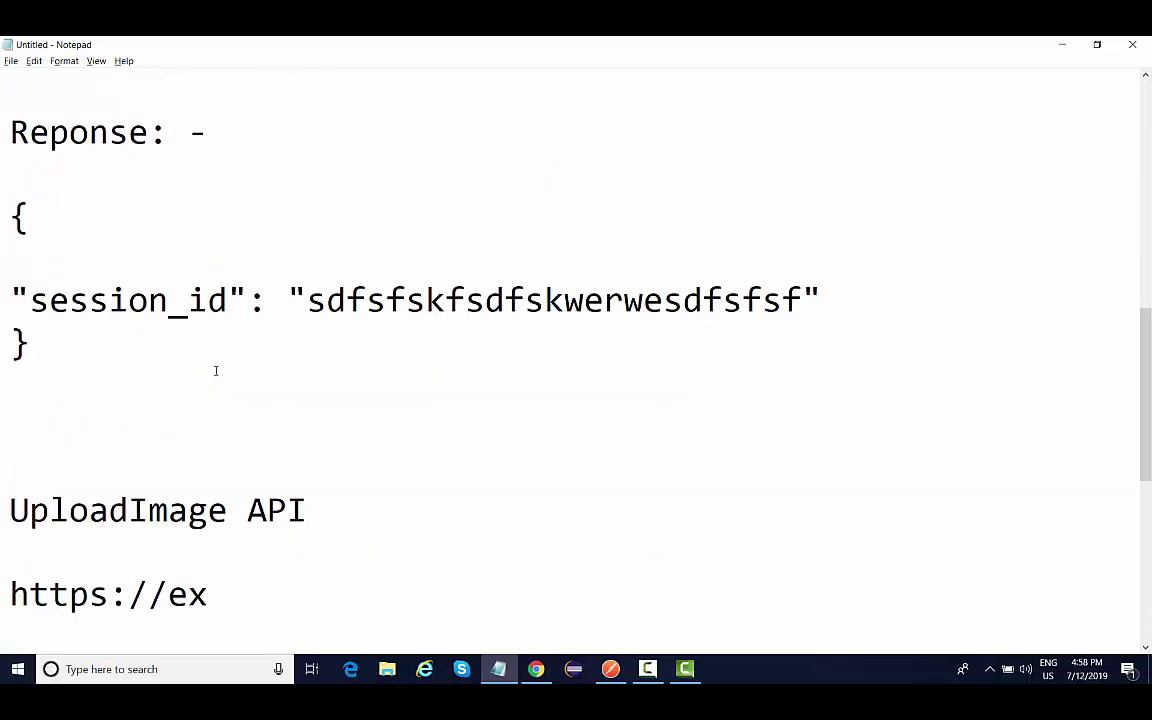
text(ample)
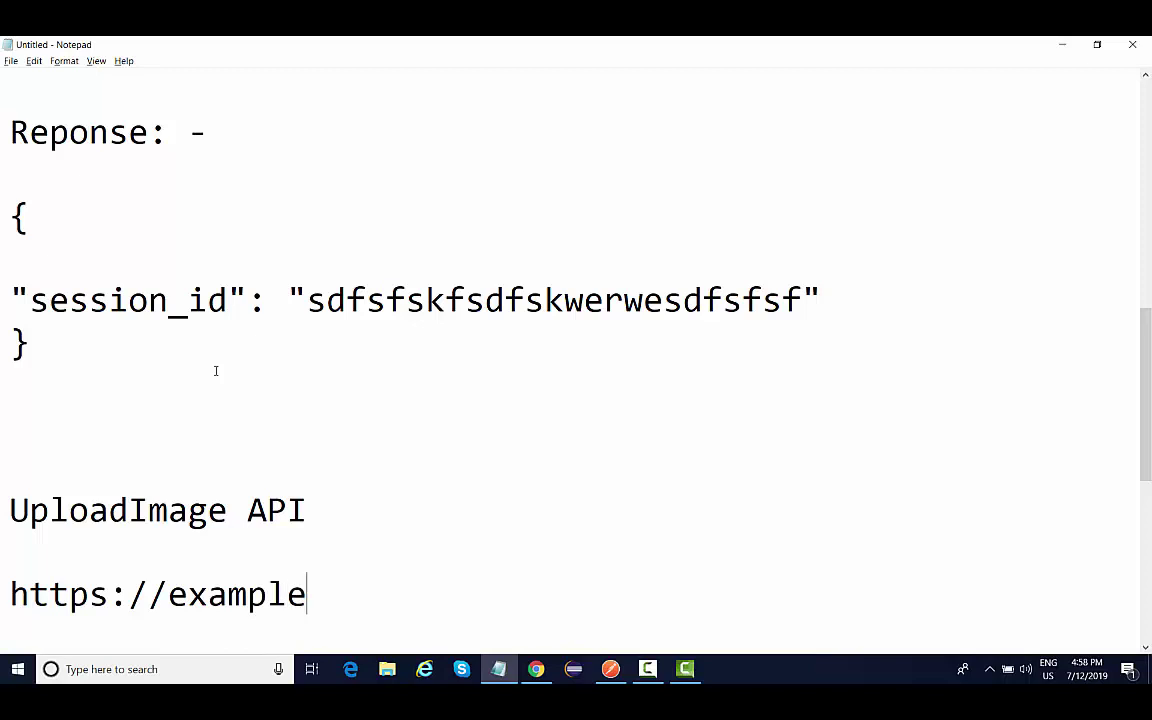
text(.com/)
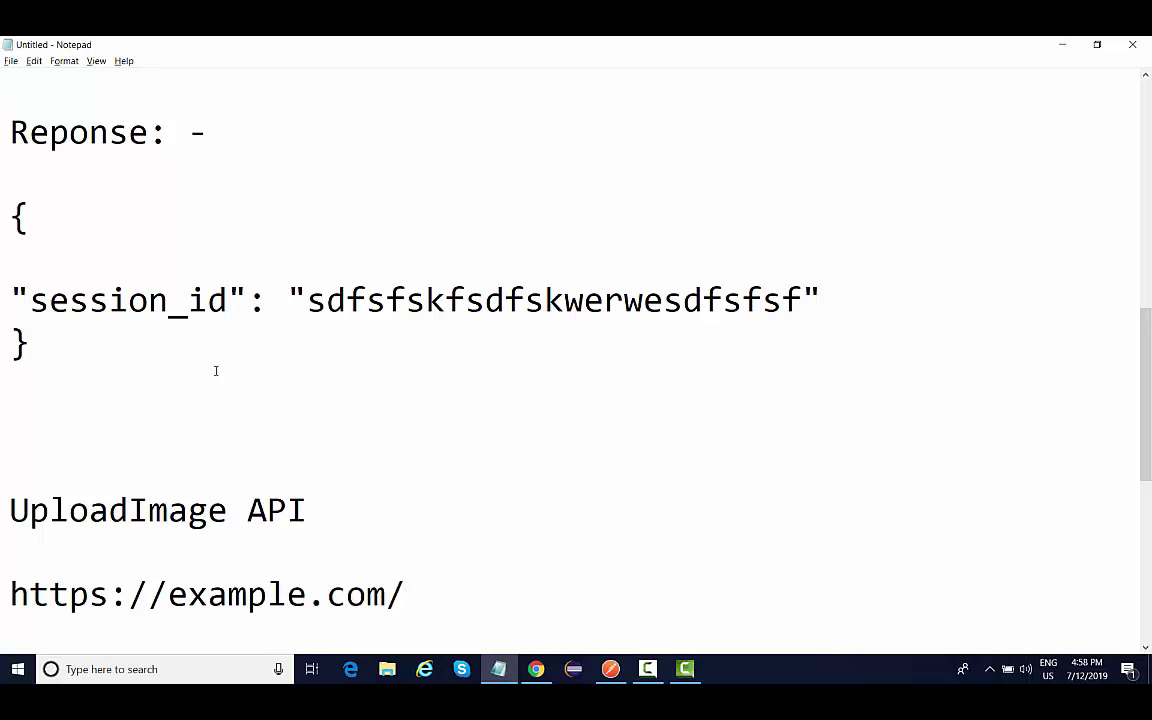
text(api/uploadIma)
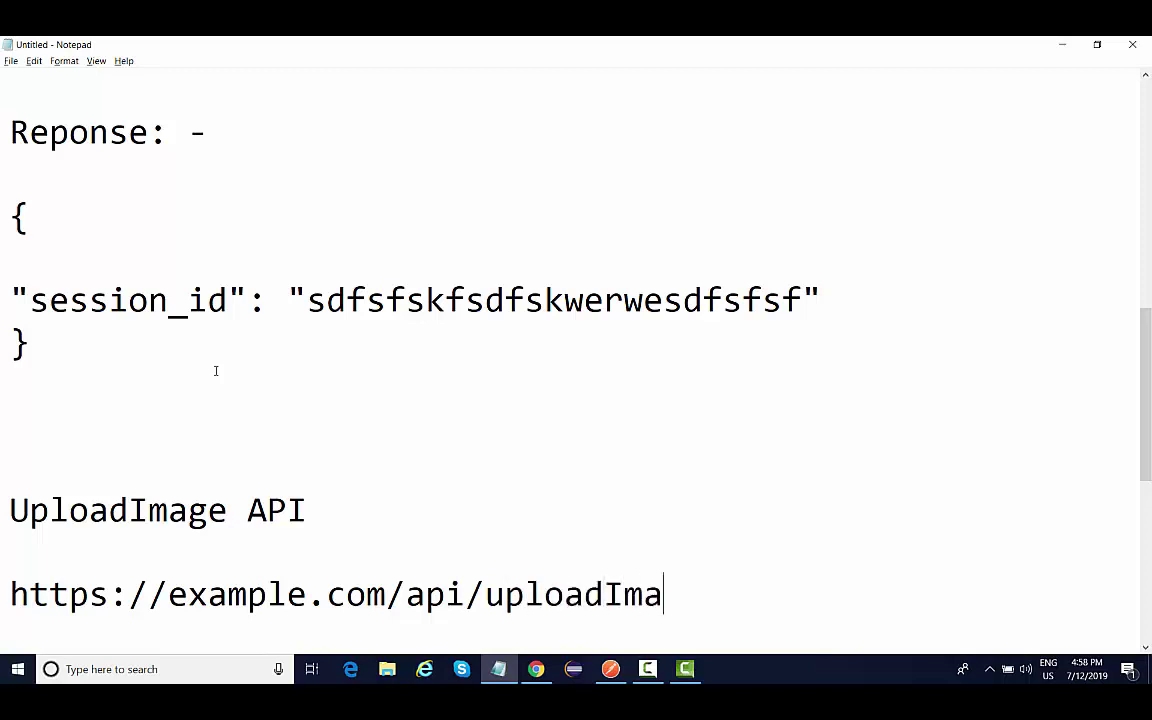
text(ge)
Step: Add the line "method type - POST" directly below the uploadImage URL
key(Return)
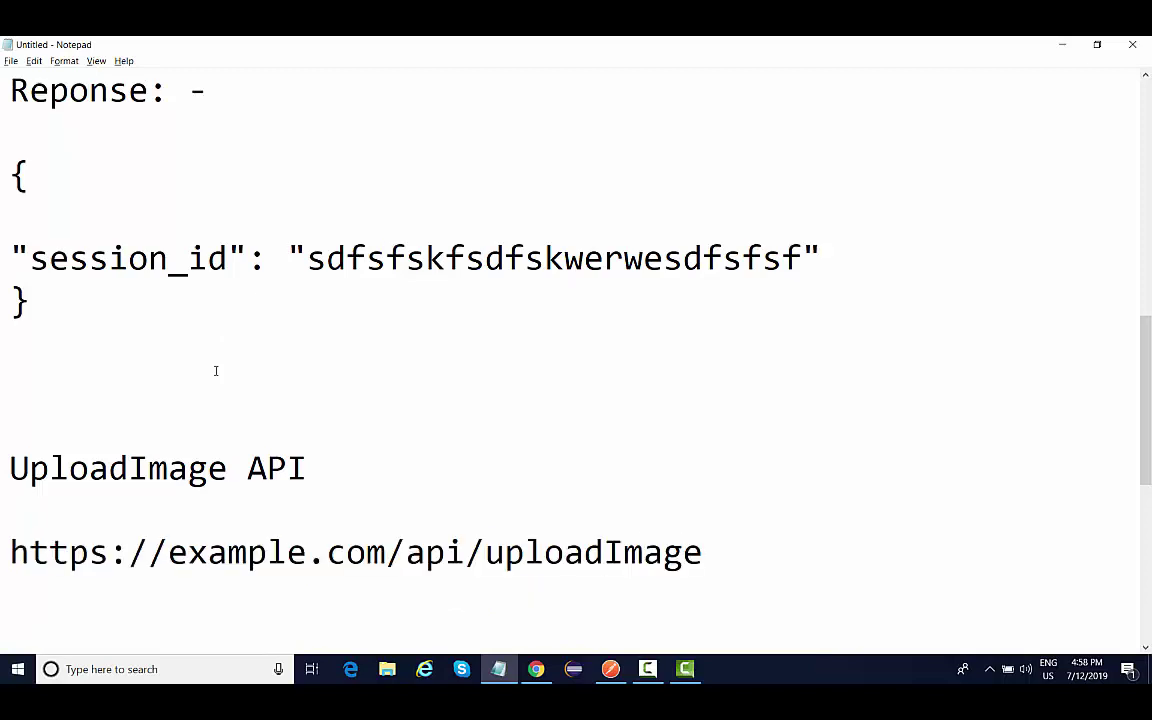
text(method)
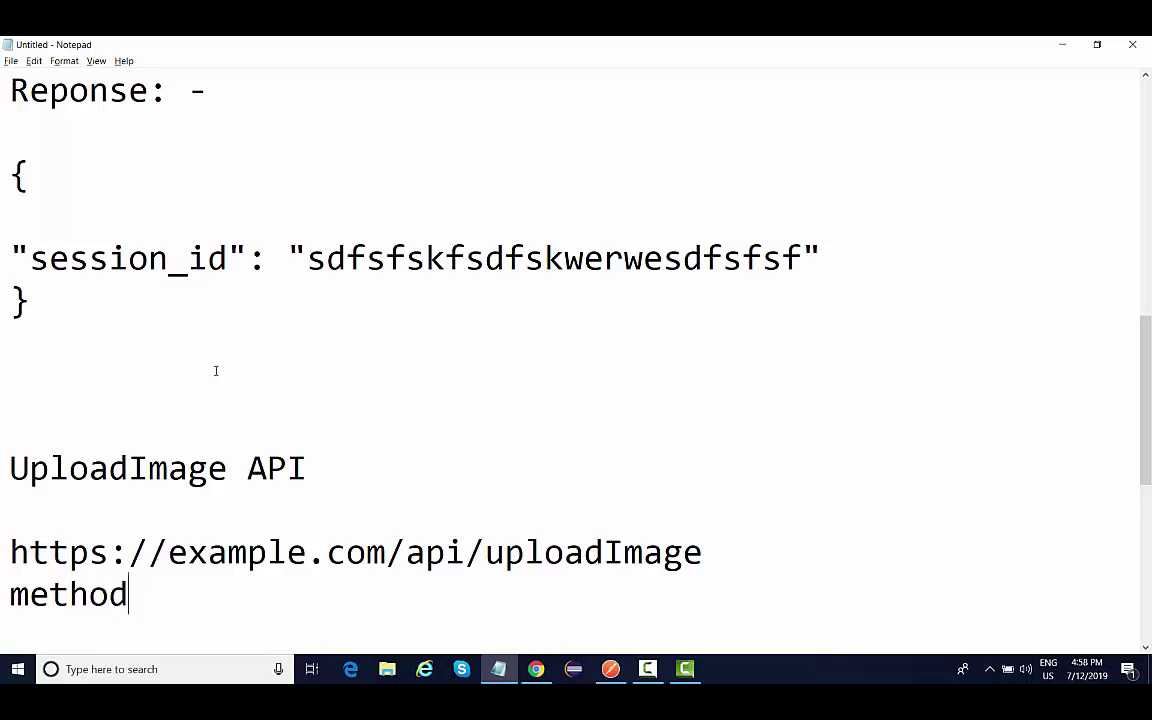
text( type - POST)
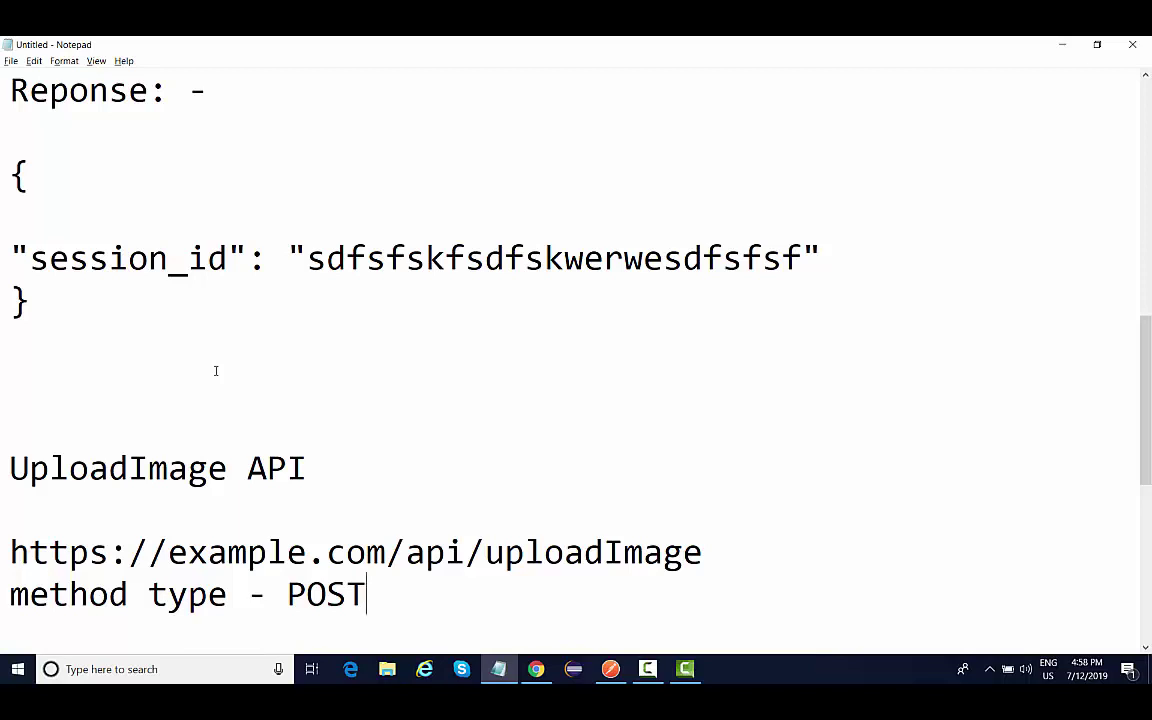
Step: List the UploadImage parameters as "image: - path of the image" and "session_id: -" below the method type
key(Return)
key(Return)
text(image)
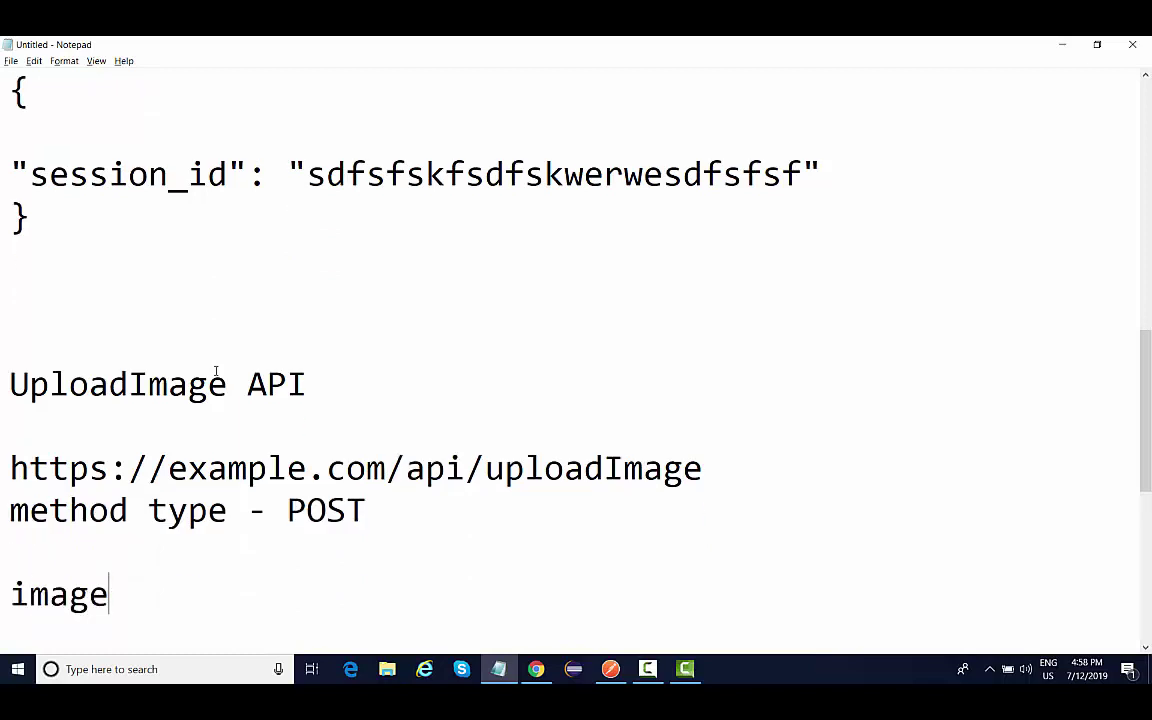
text(: - path of)
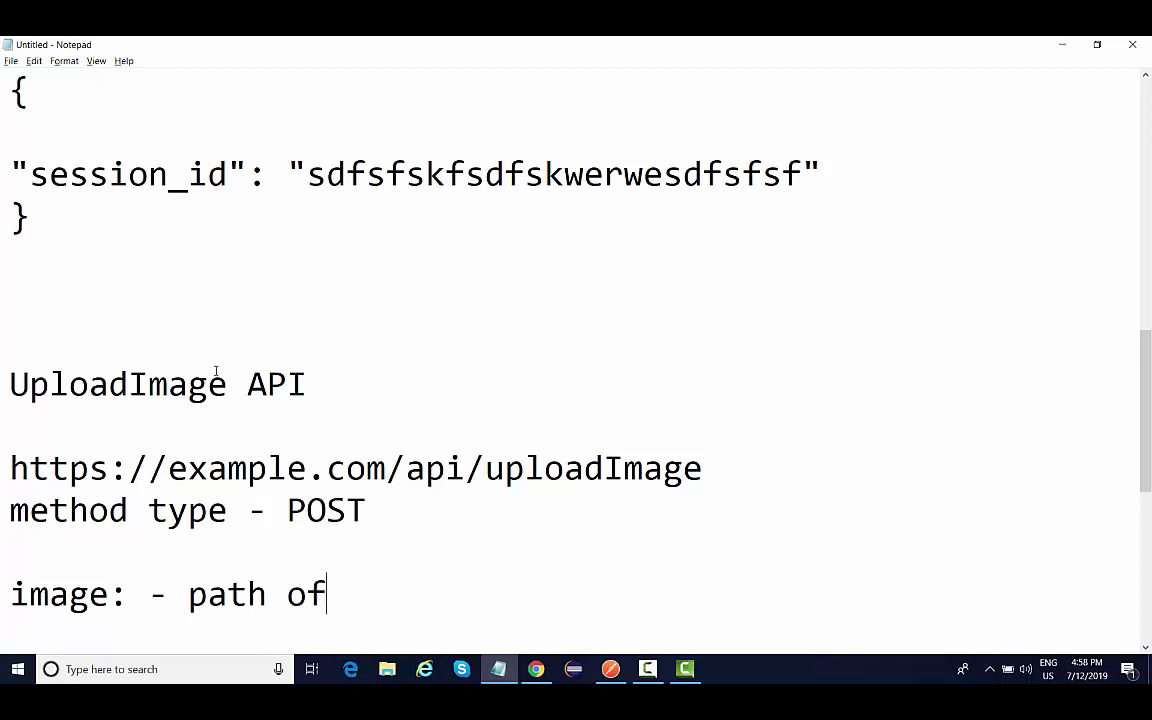
text( the image)
key(Return)
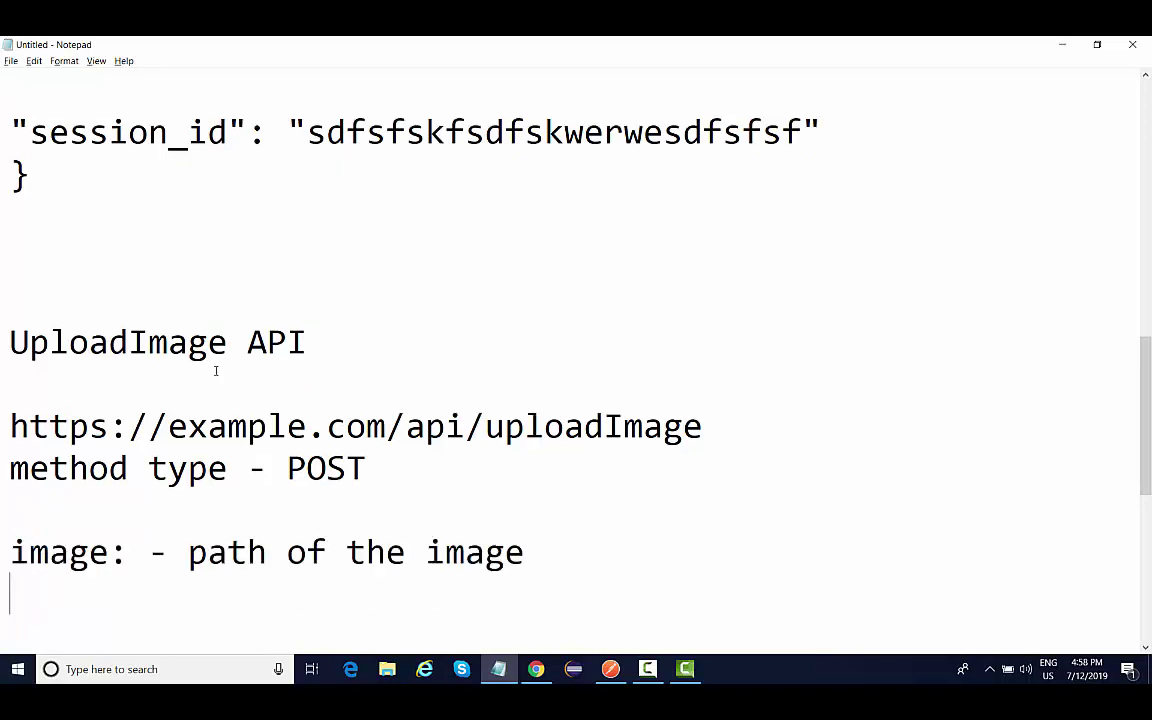
text(session_)
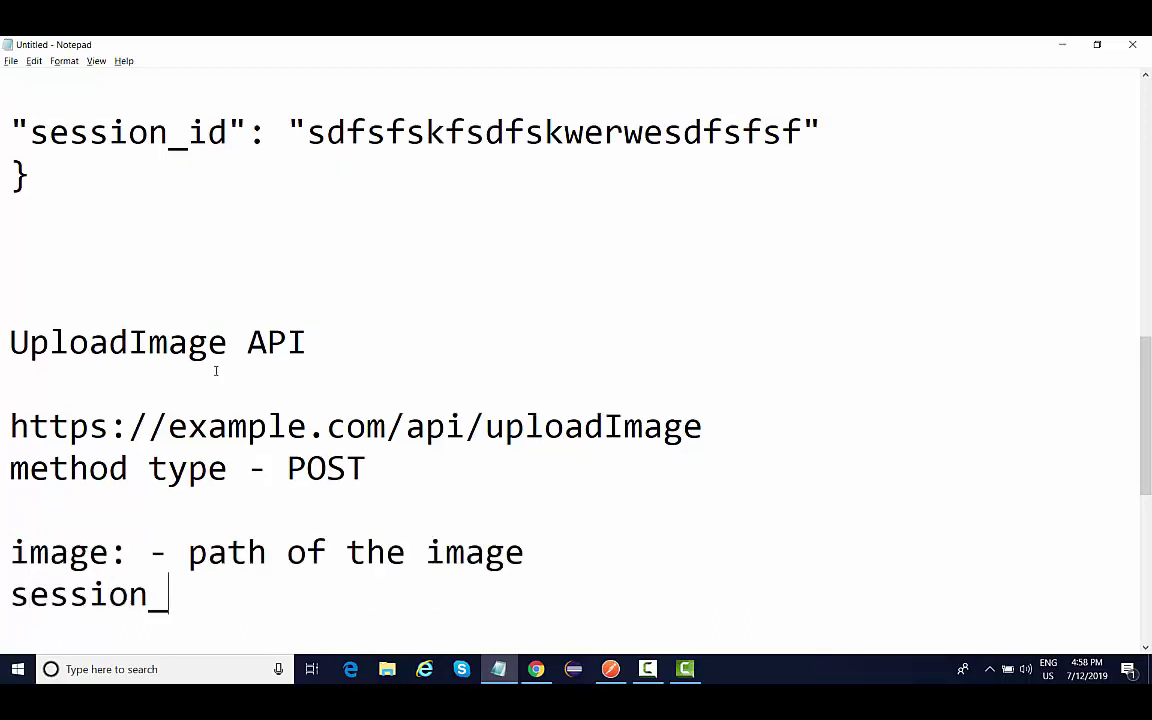
text(id: -)
scroll(215, 371, up, 4)
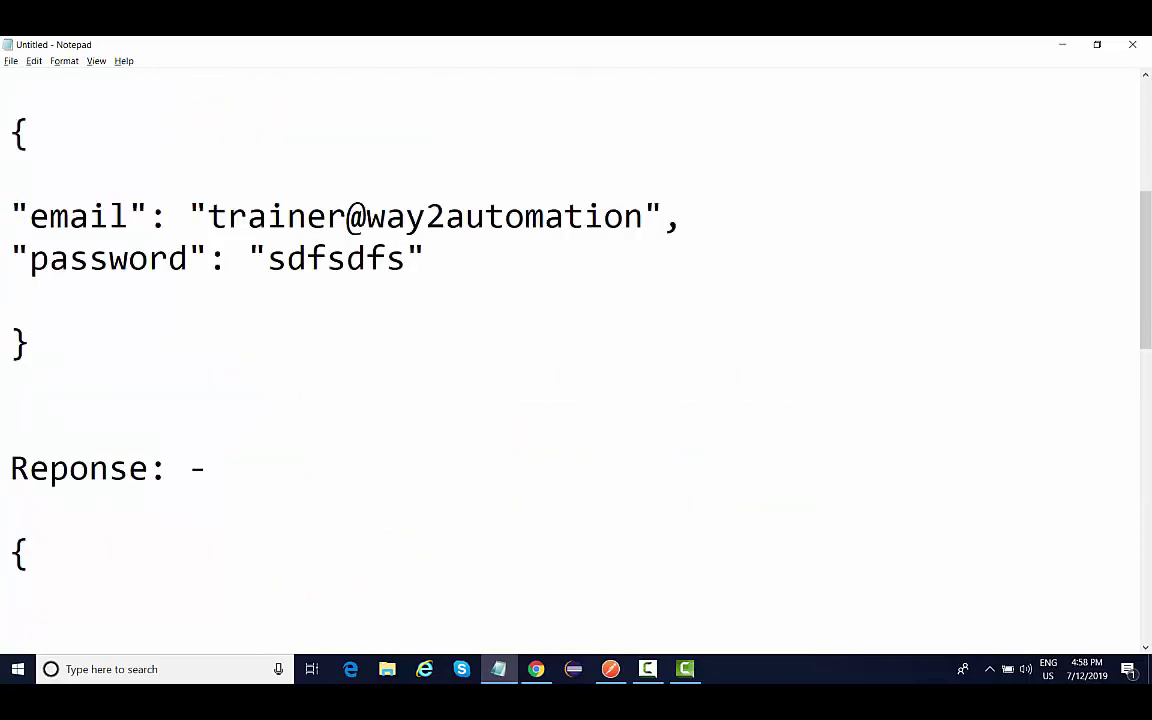
Step: Compare the Login API's URL and session_id response with the session_id parameter of the UploadImage API in the notes
scroll(576, 360, up, 2)
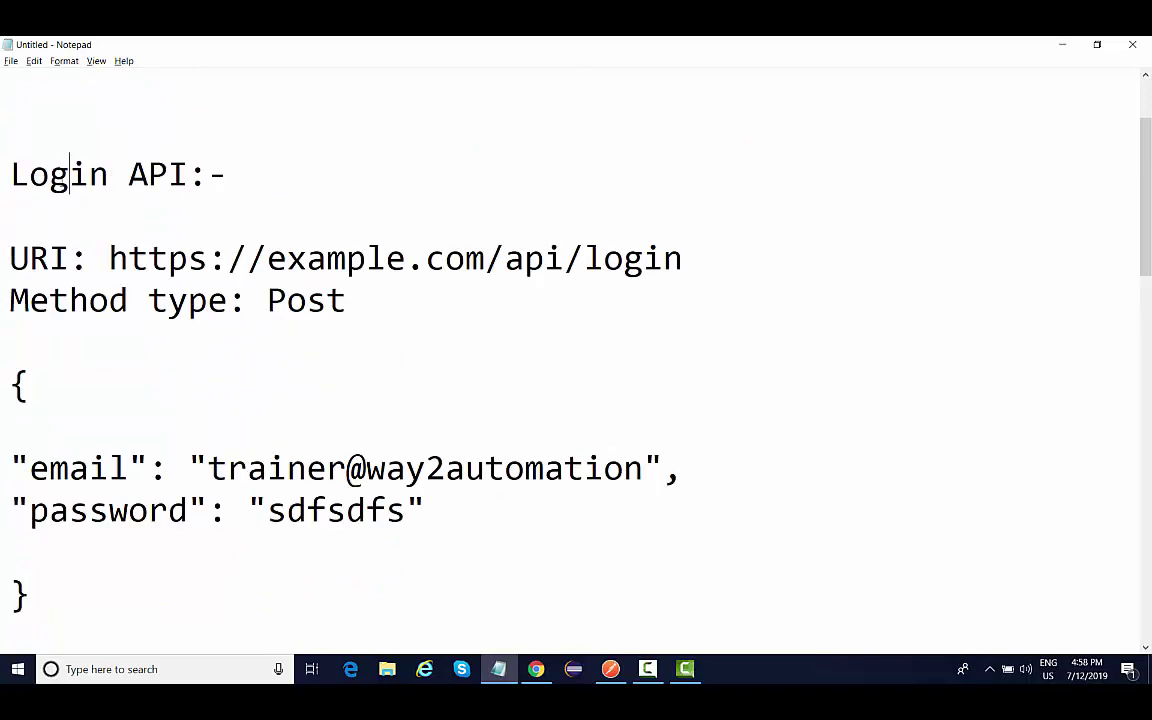
double_click(69, 174)
scroll(200, 411, down, 8)
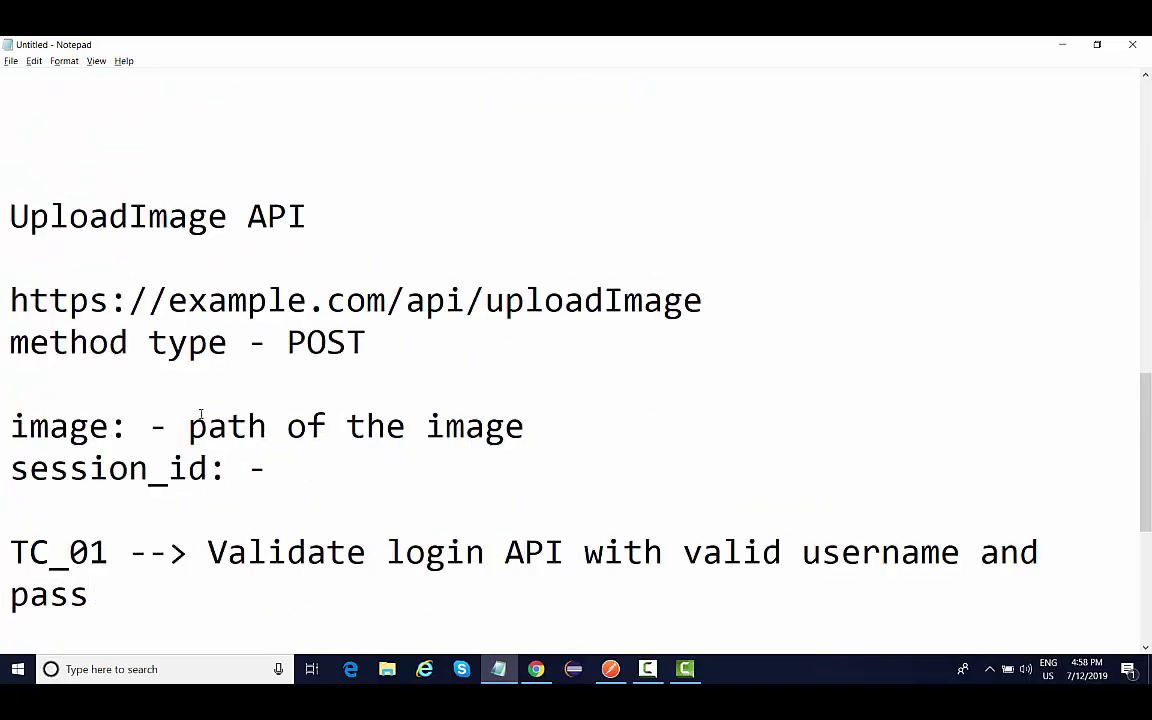
click(291, 472)
scroll(195, 355, up, 3)
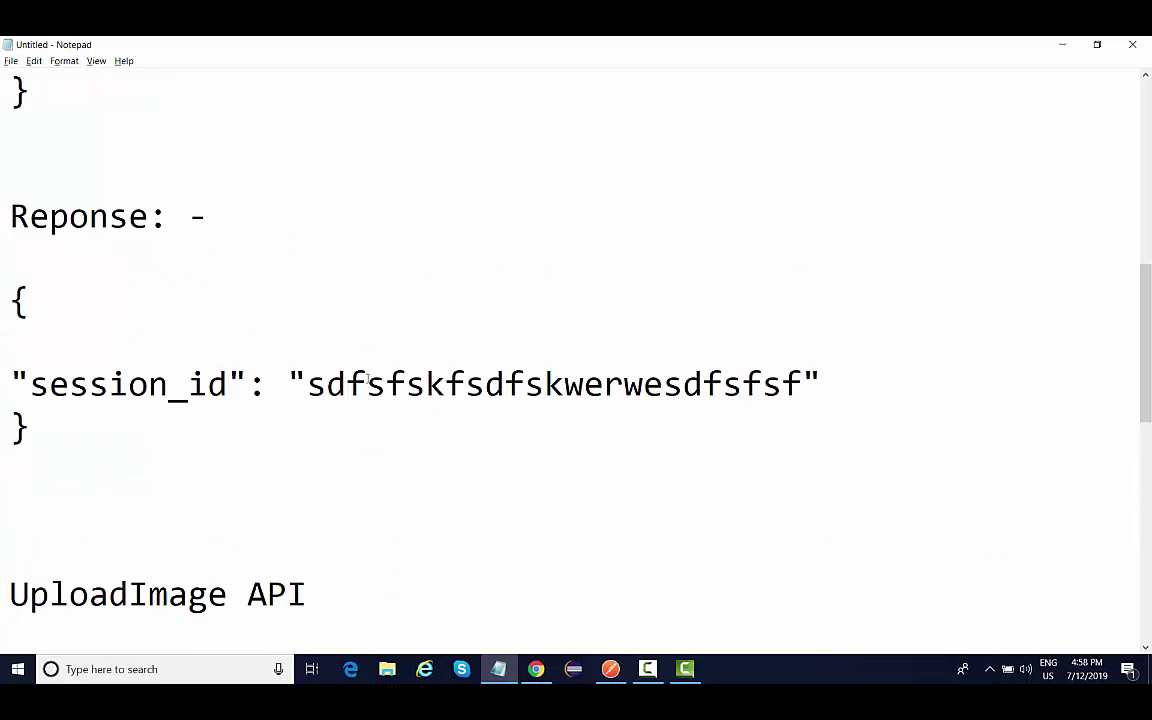
scroll(367, 378, down, 1)
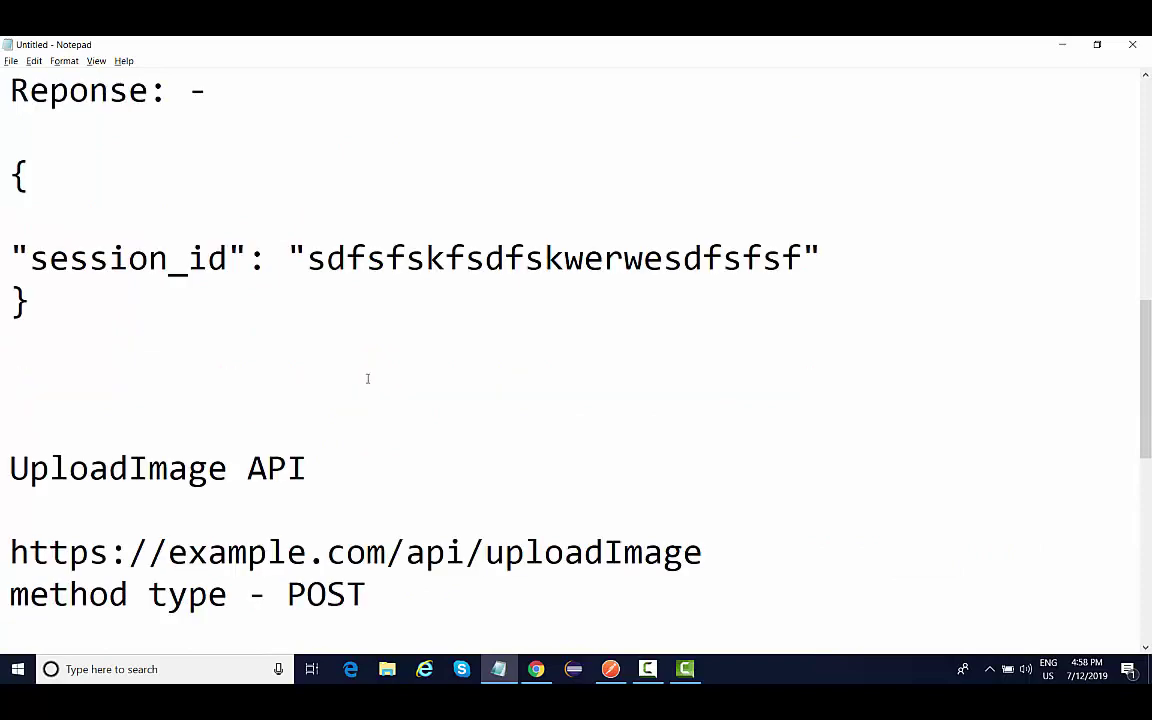
scroll(367, 378, down, 1)
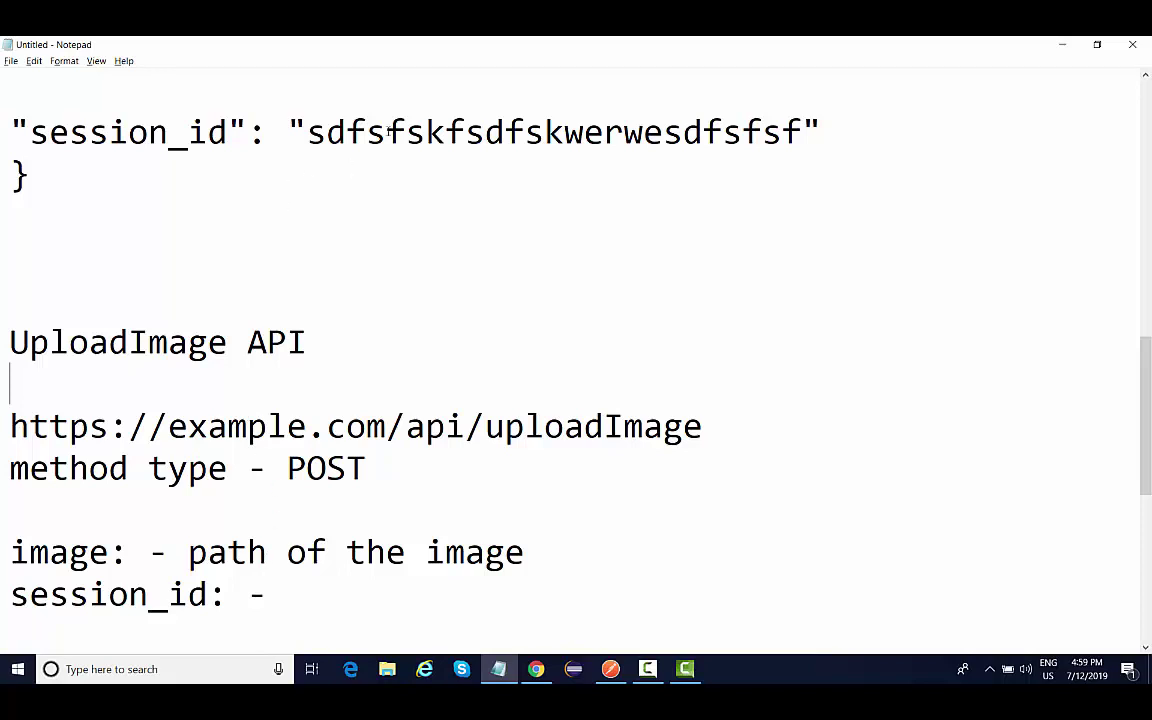
double_click(389, 131)
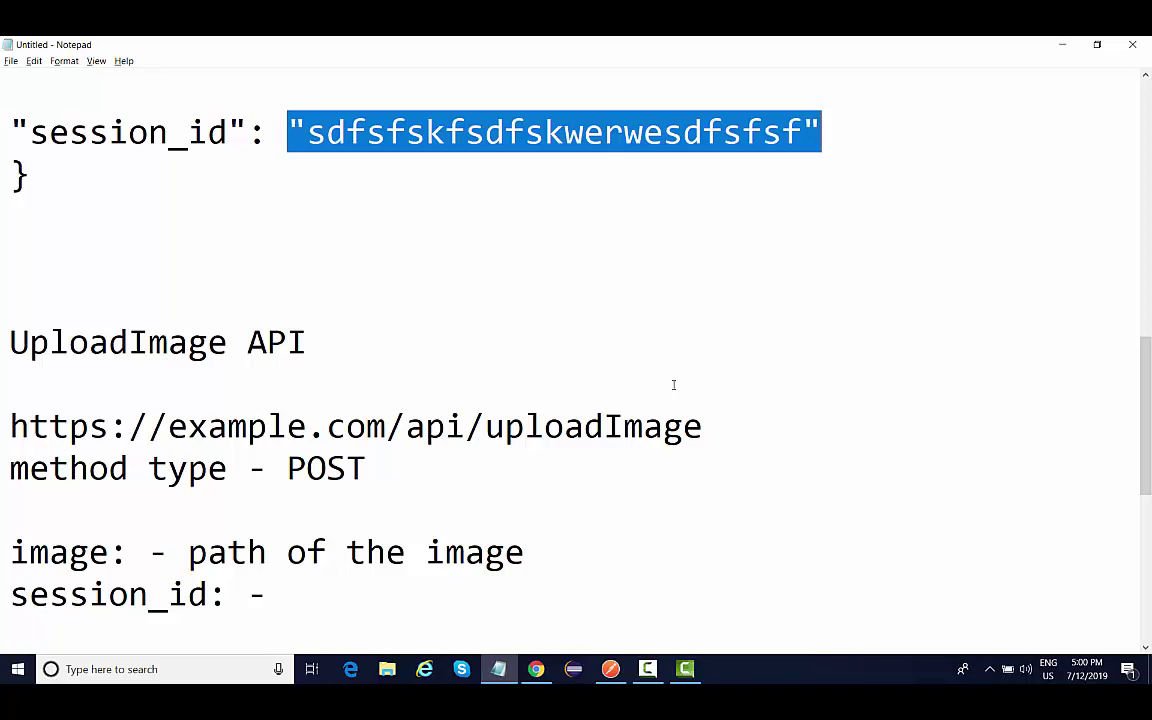
click(267, 186)
scroll(267, 187, up, 4)
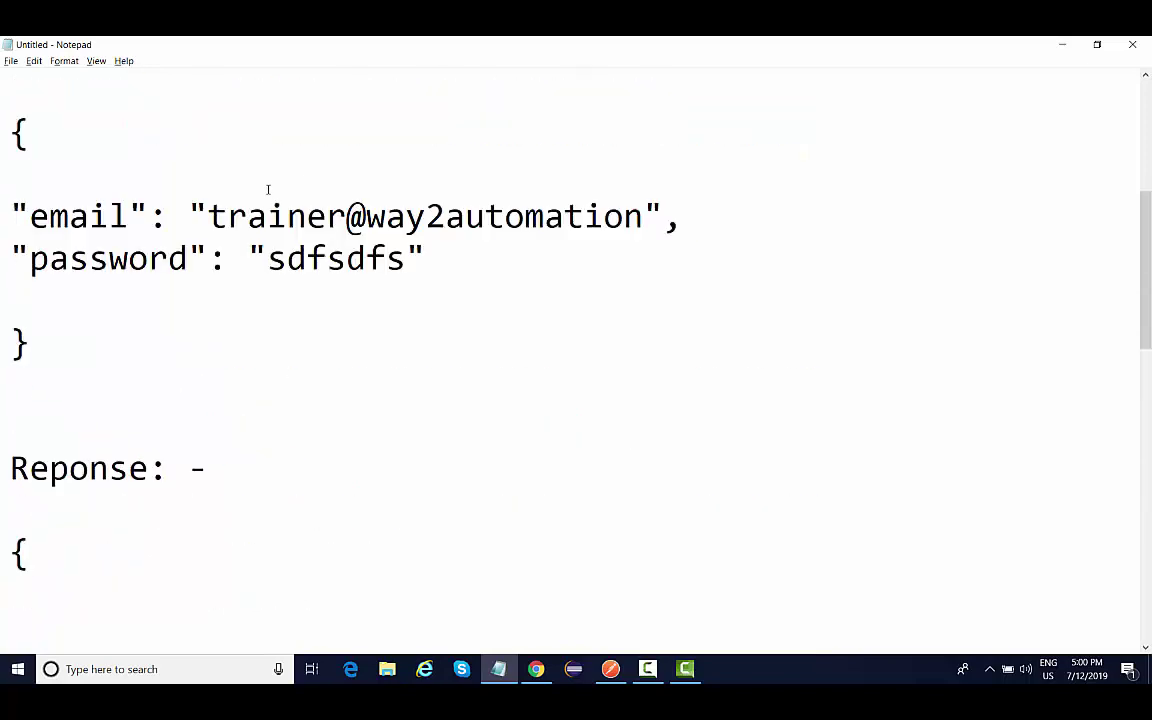
scroll(268, 189, up, 3)
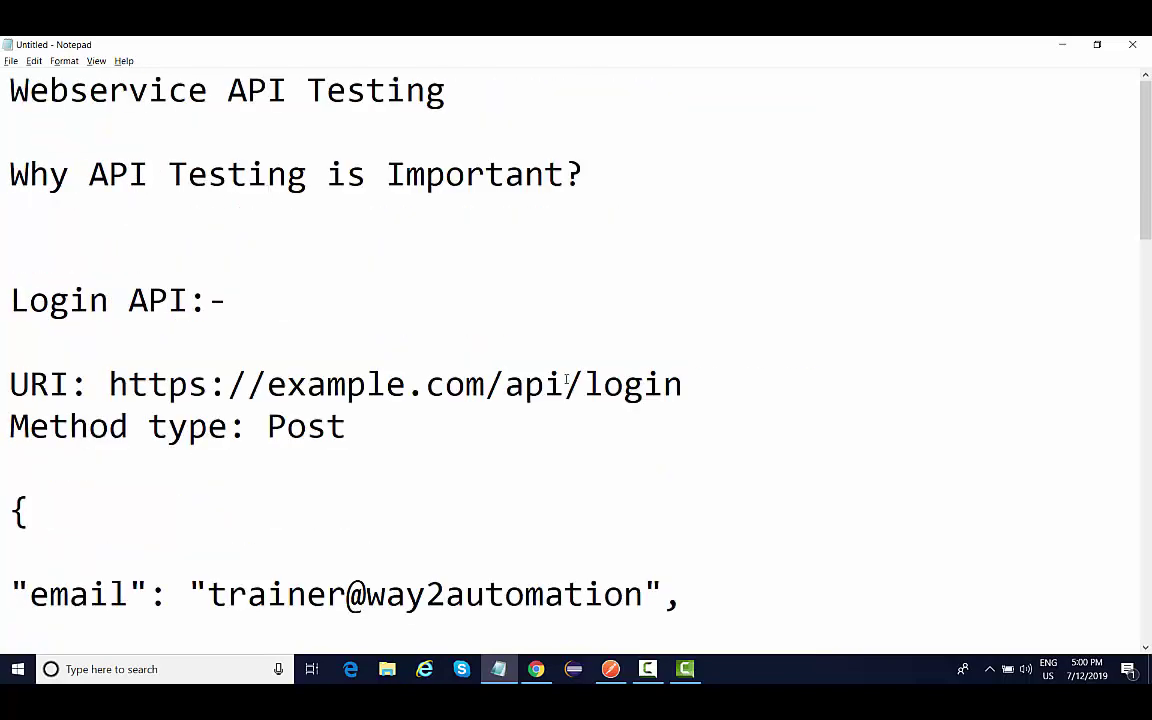
drag(566, 380, 686, 379)
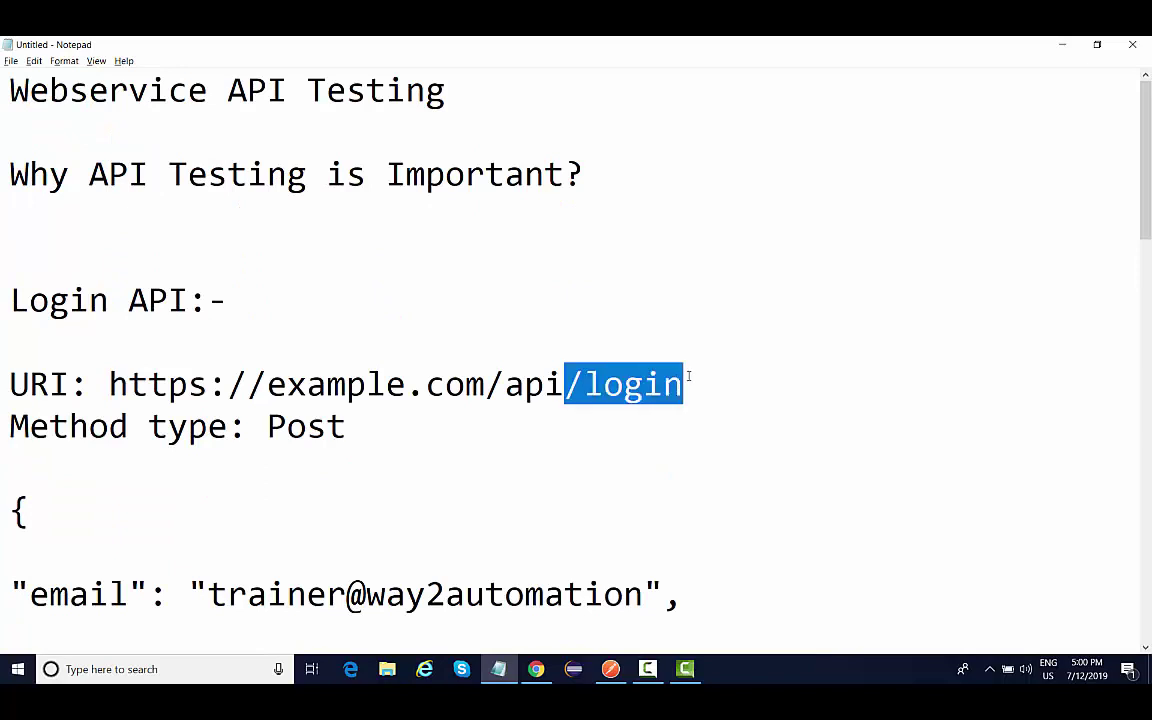
click(188, 300)
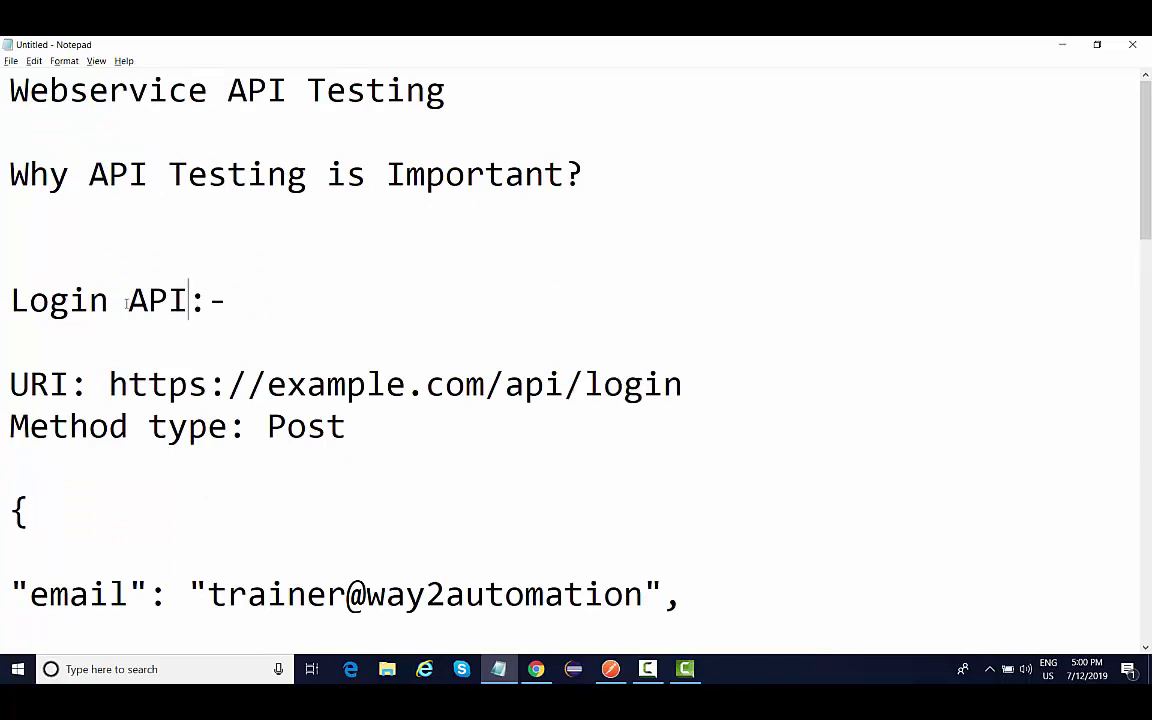
key(shift+Home)
Step: Add the heading "UserReg API:-" directly above the Login API heading
click(74, 246)
text(UserRE)
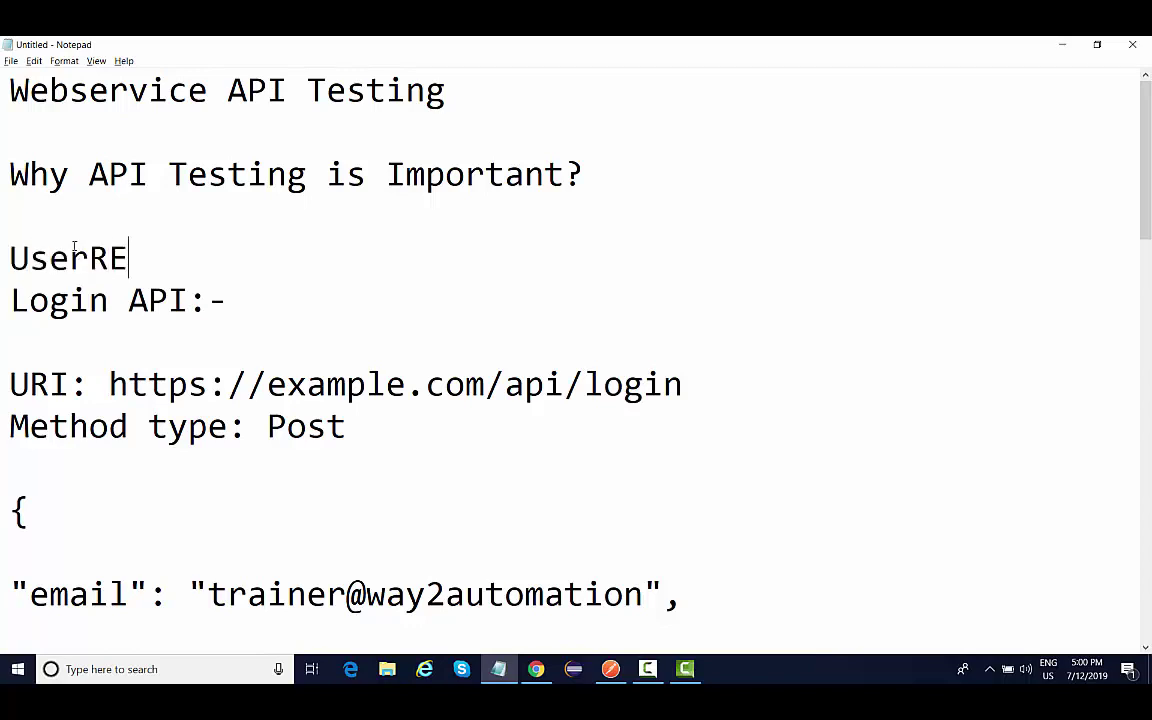
key(BackSpace)
text(eg API)
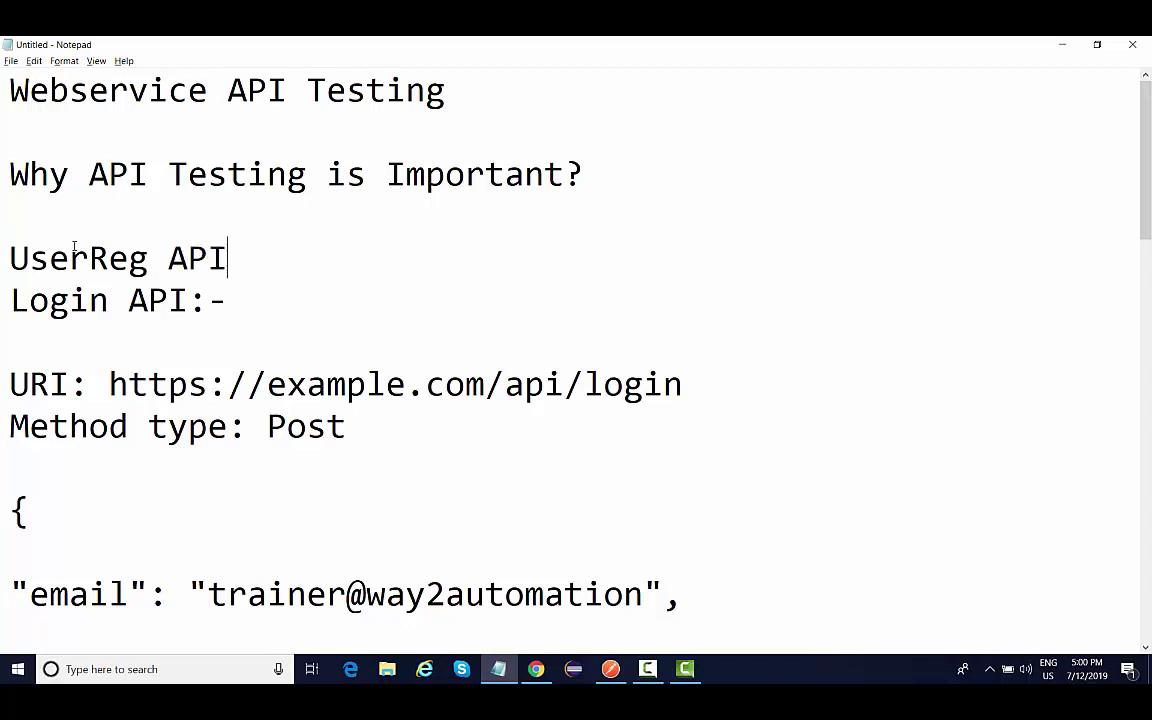
text(:-)
Step: Switch to Postman and view the OAuth 1.0 and Bearer Token authorization settings for the MyFirstAPIRequest collection
scroll(74, 246, down, 2)
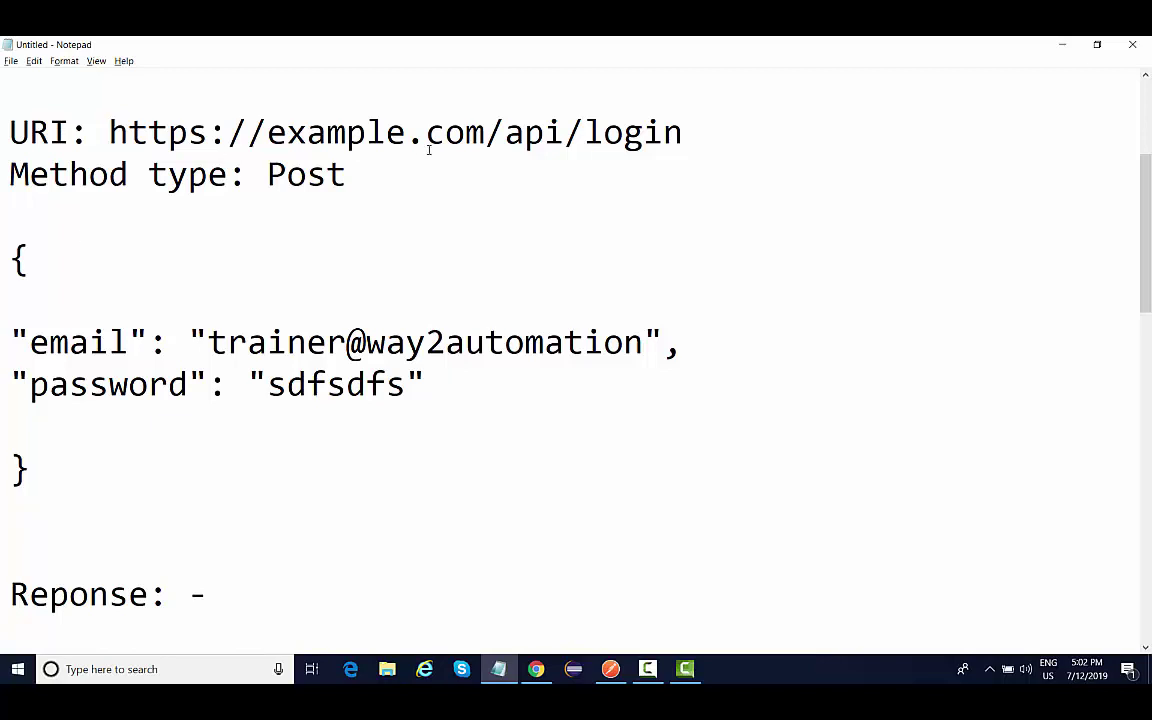
click(609, 674)
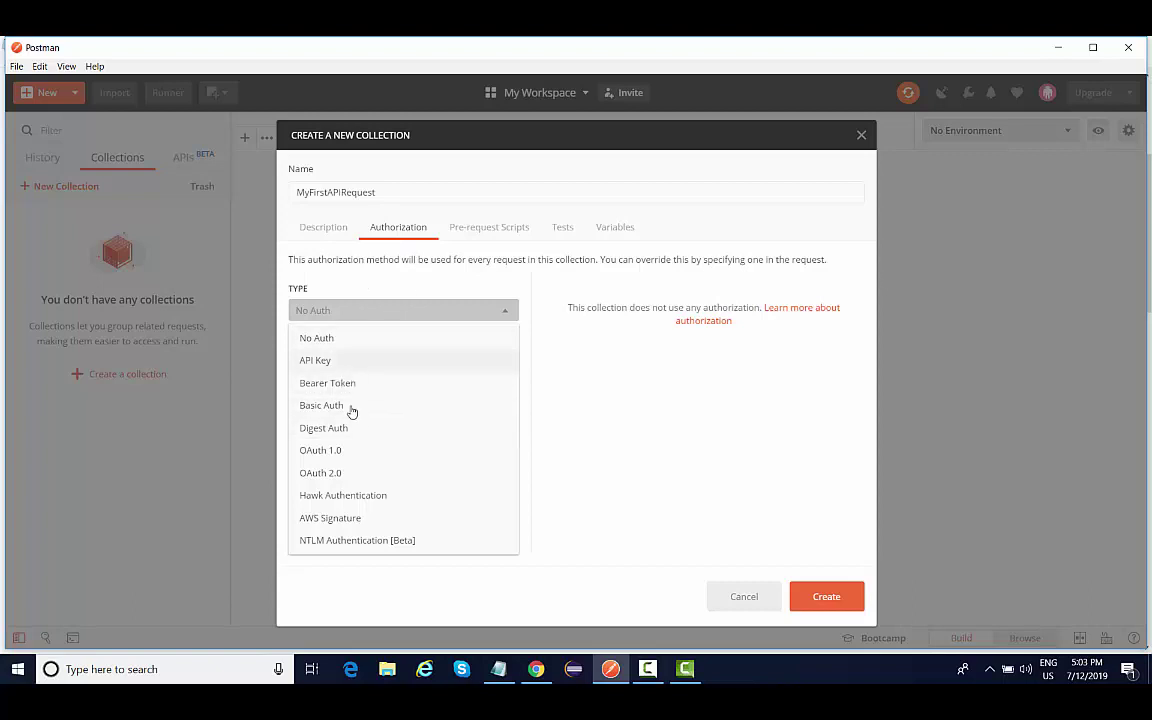
click(368, 449)
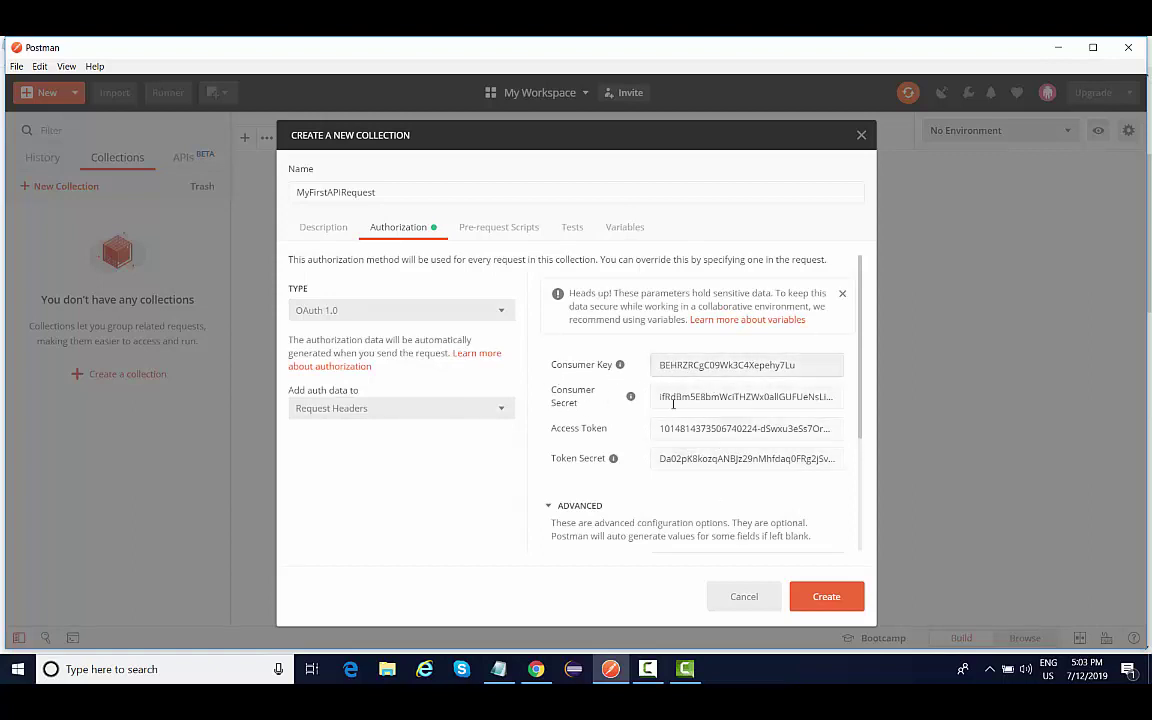
click(393, 323)
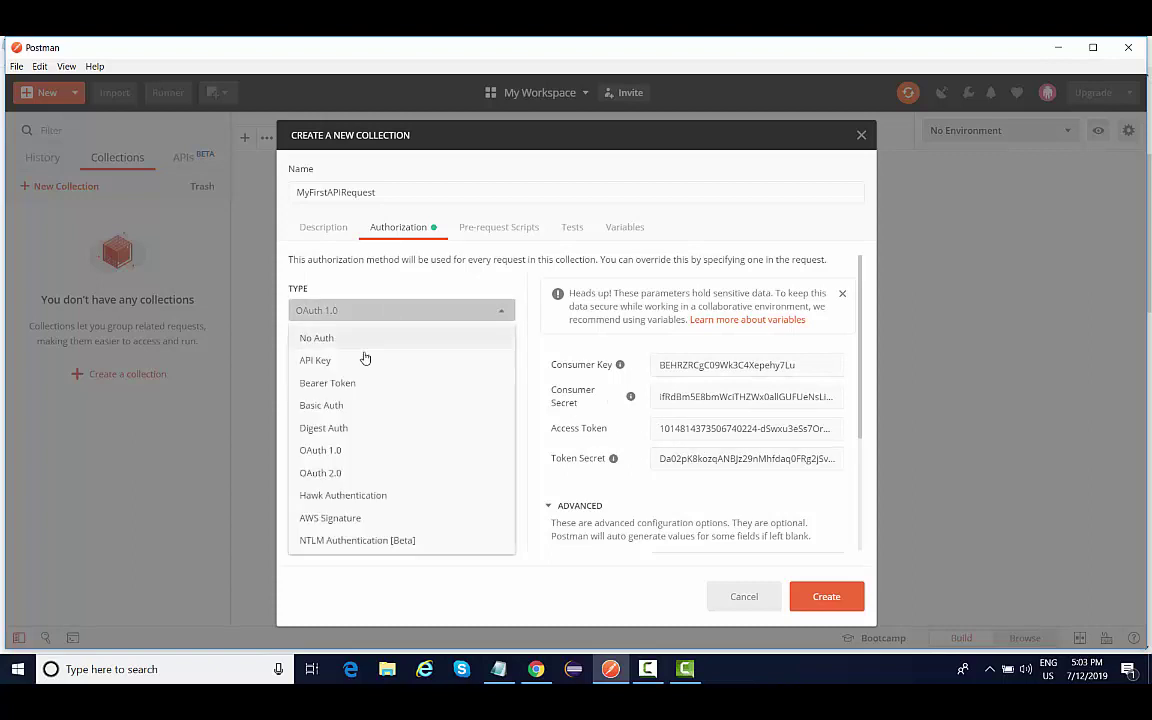
click(358, 381)
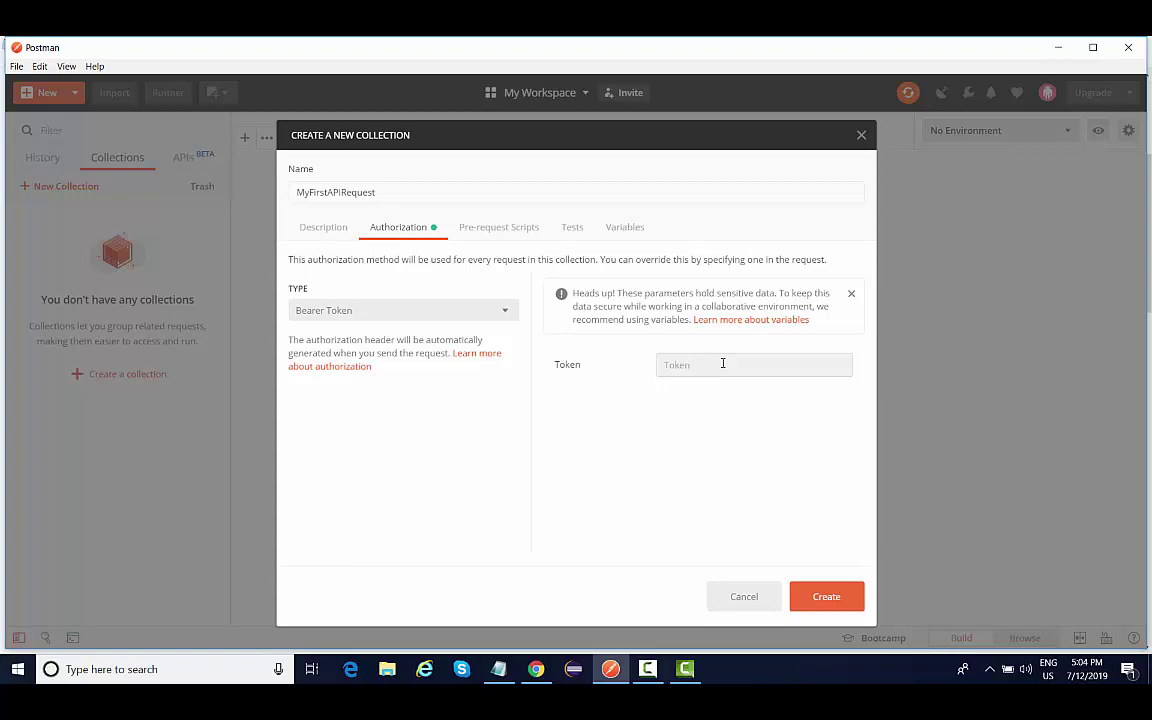
double_click(346, 194)
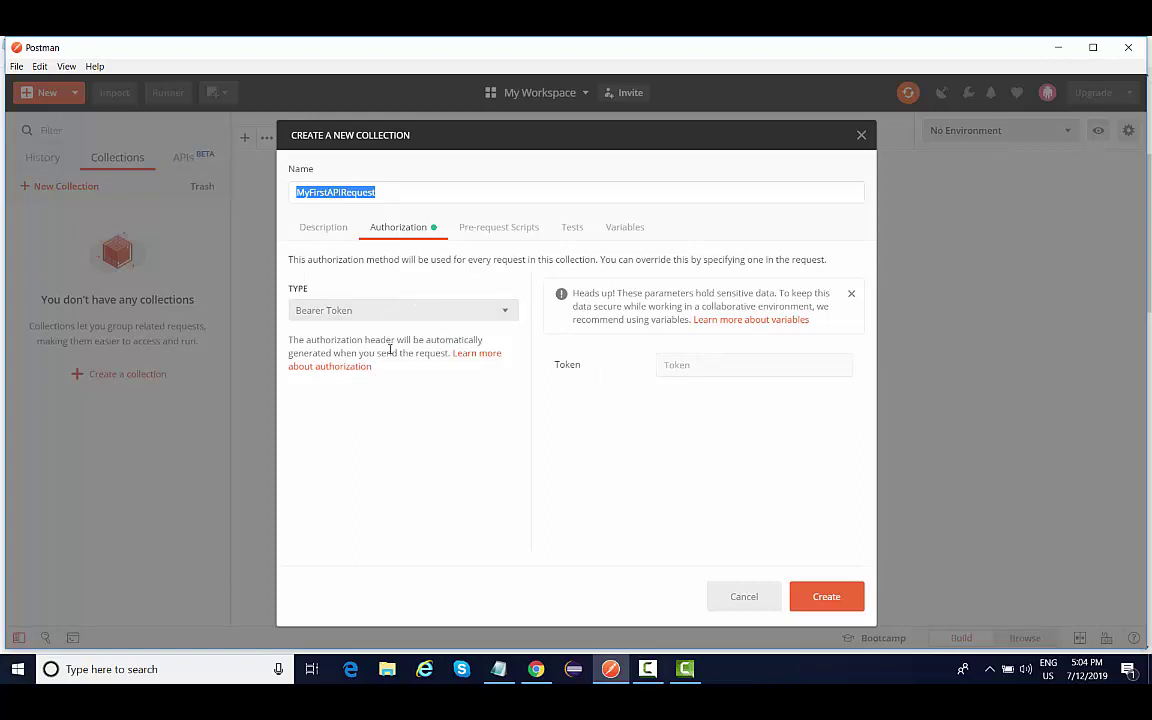
Step: Set the new collection's authorization type to OAuth 2.0 and open the list of available types again
click(331, 312)
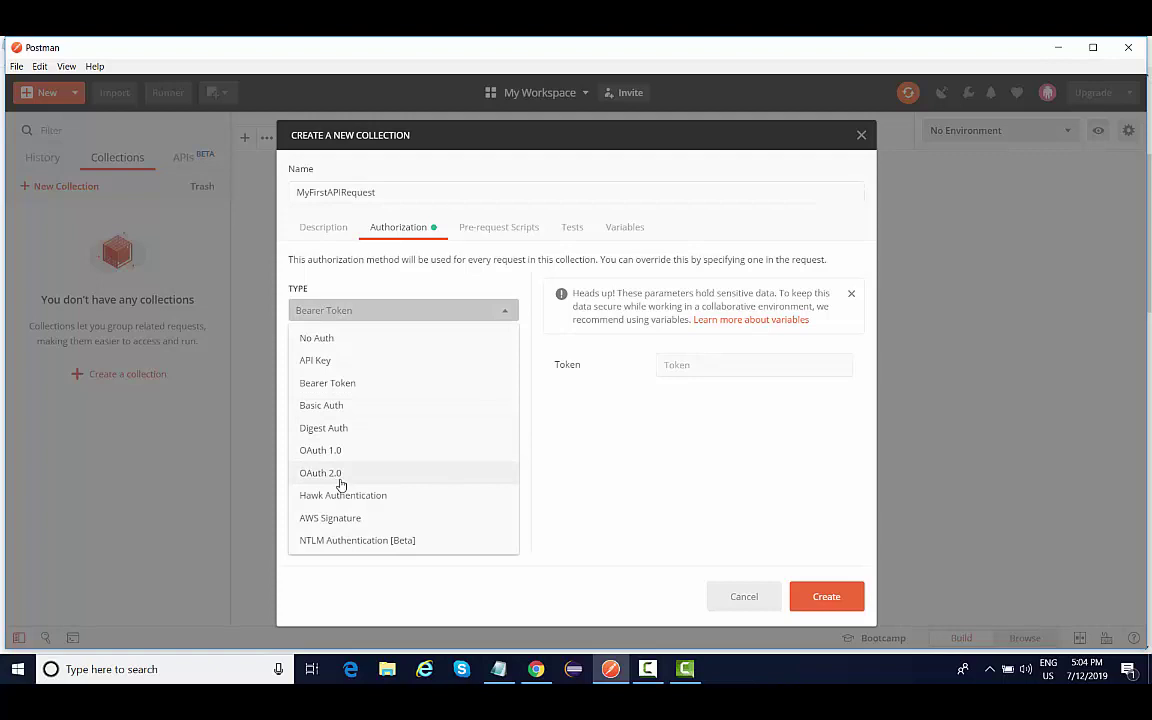
click(338, 475)
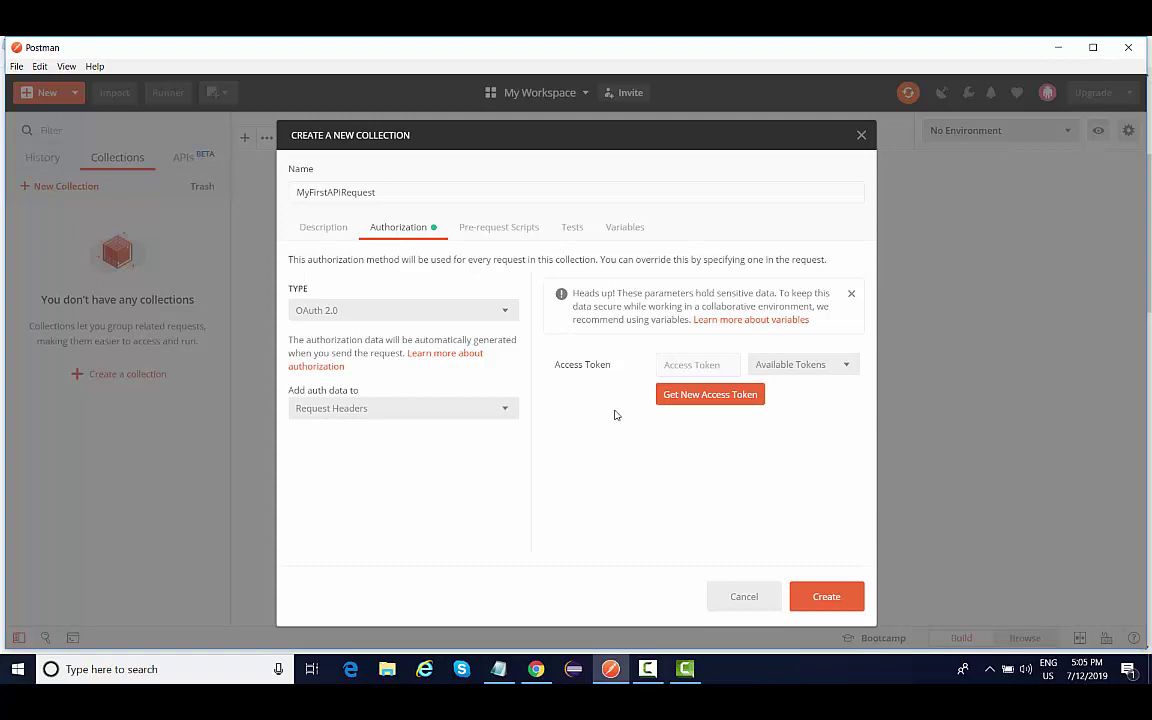
click(349, 311)
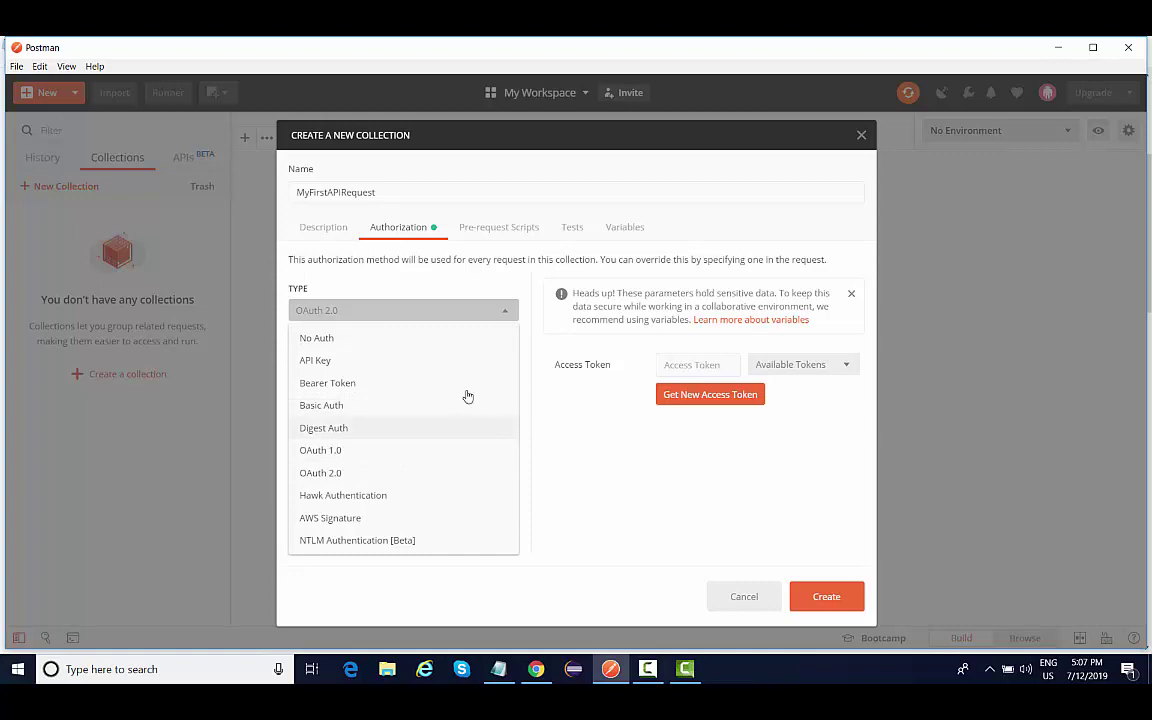
Step: Examine the new collection's pre-request script, test and variable settings
click(507, 235)
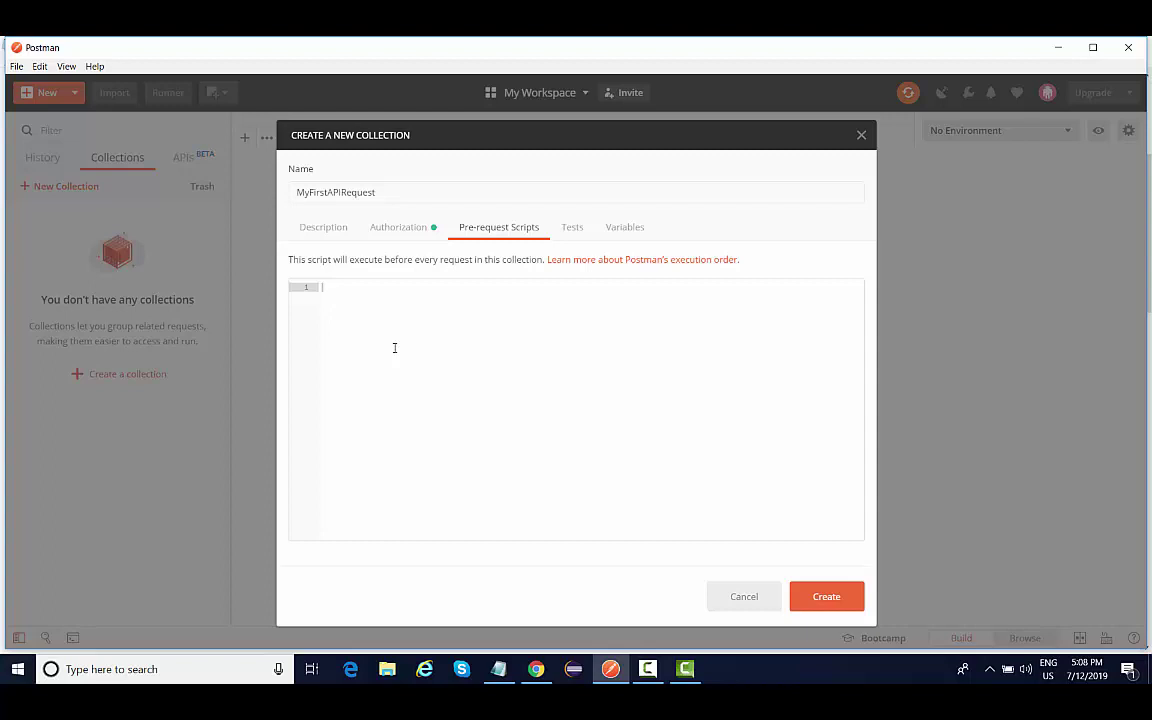
click(570, 229)
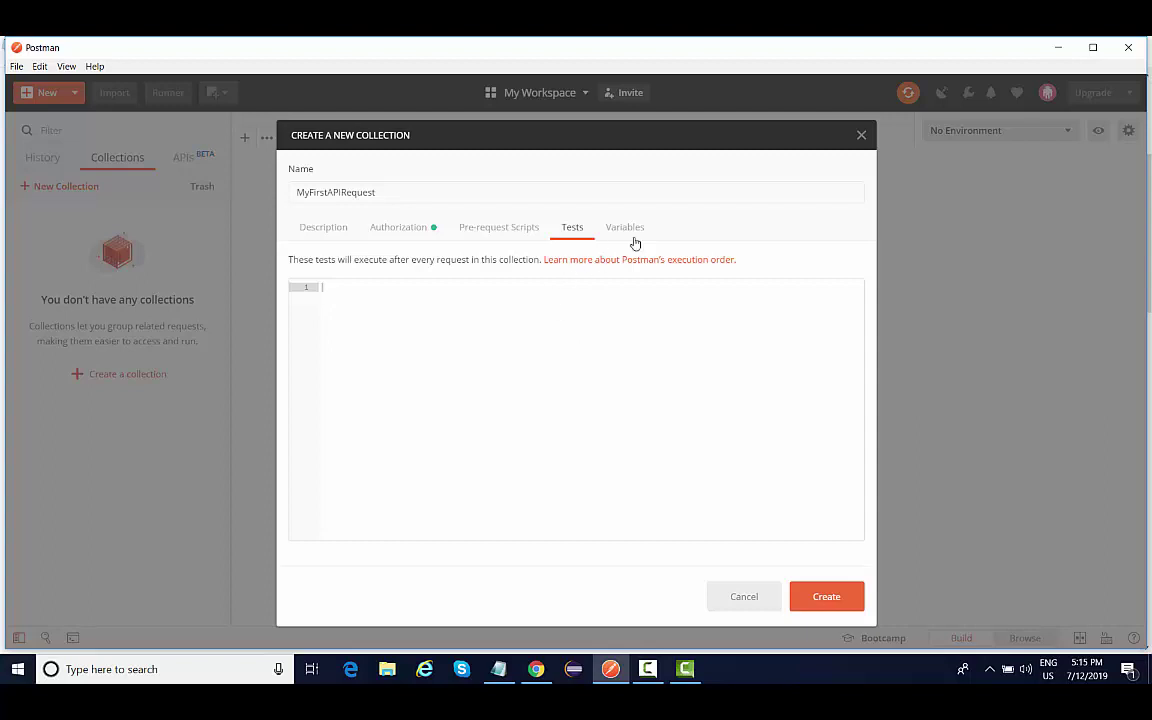
click(632, 236)
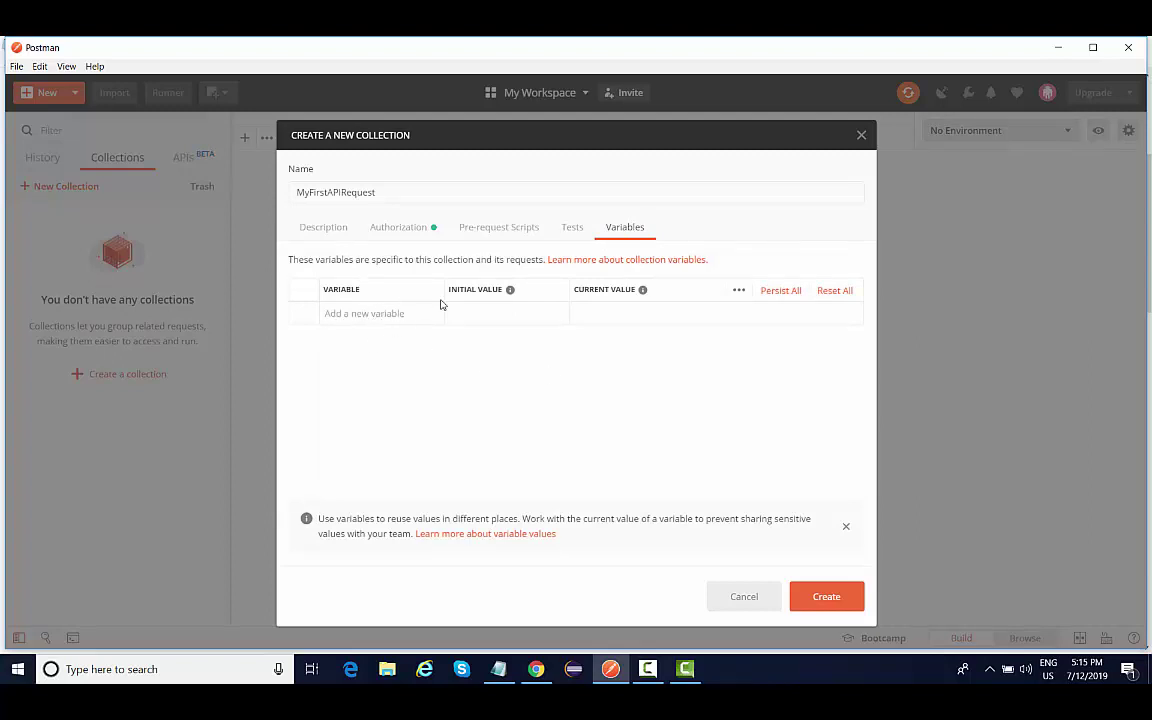
click(556, 229)
click(487, 232)
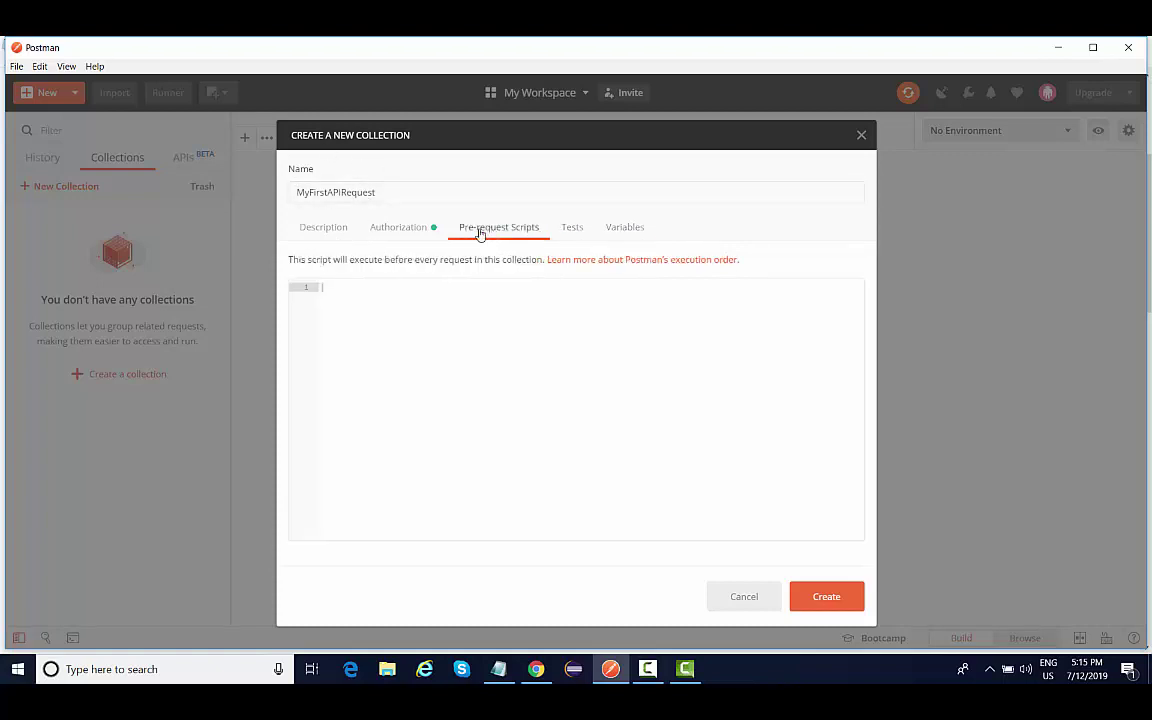
click(575, 238)
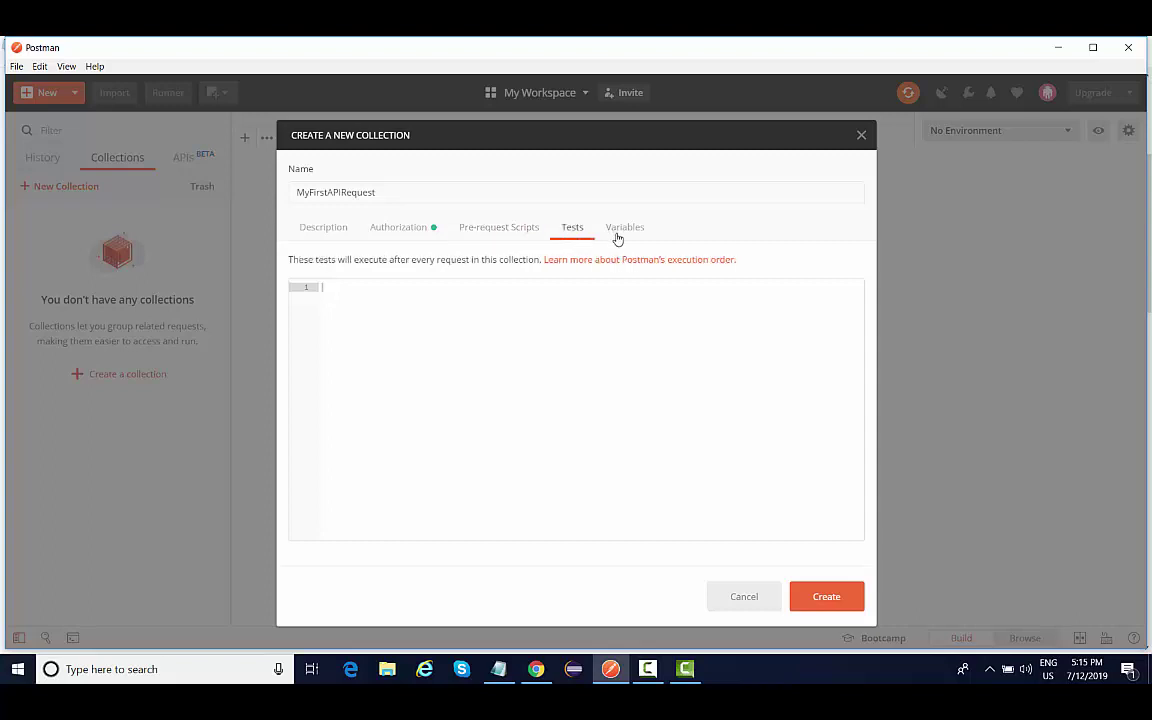
click(618, 238)
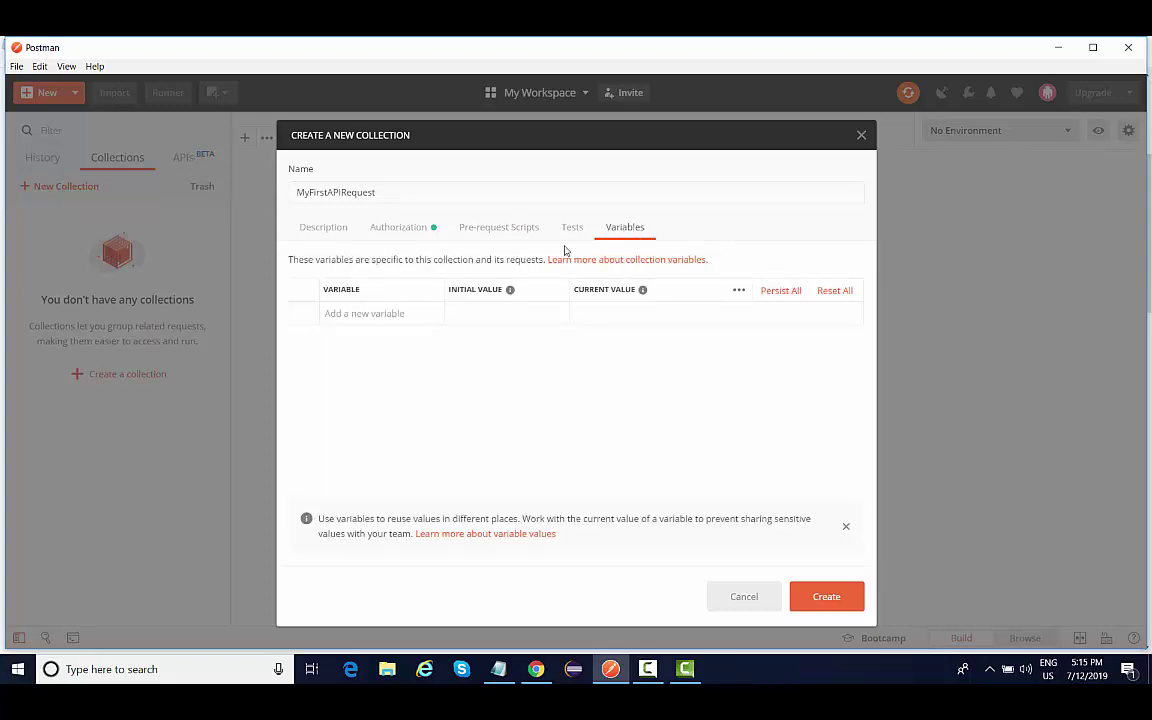